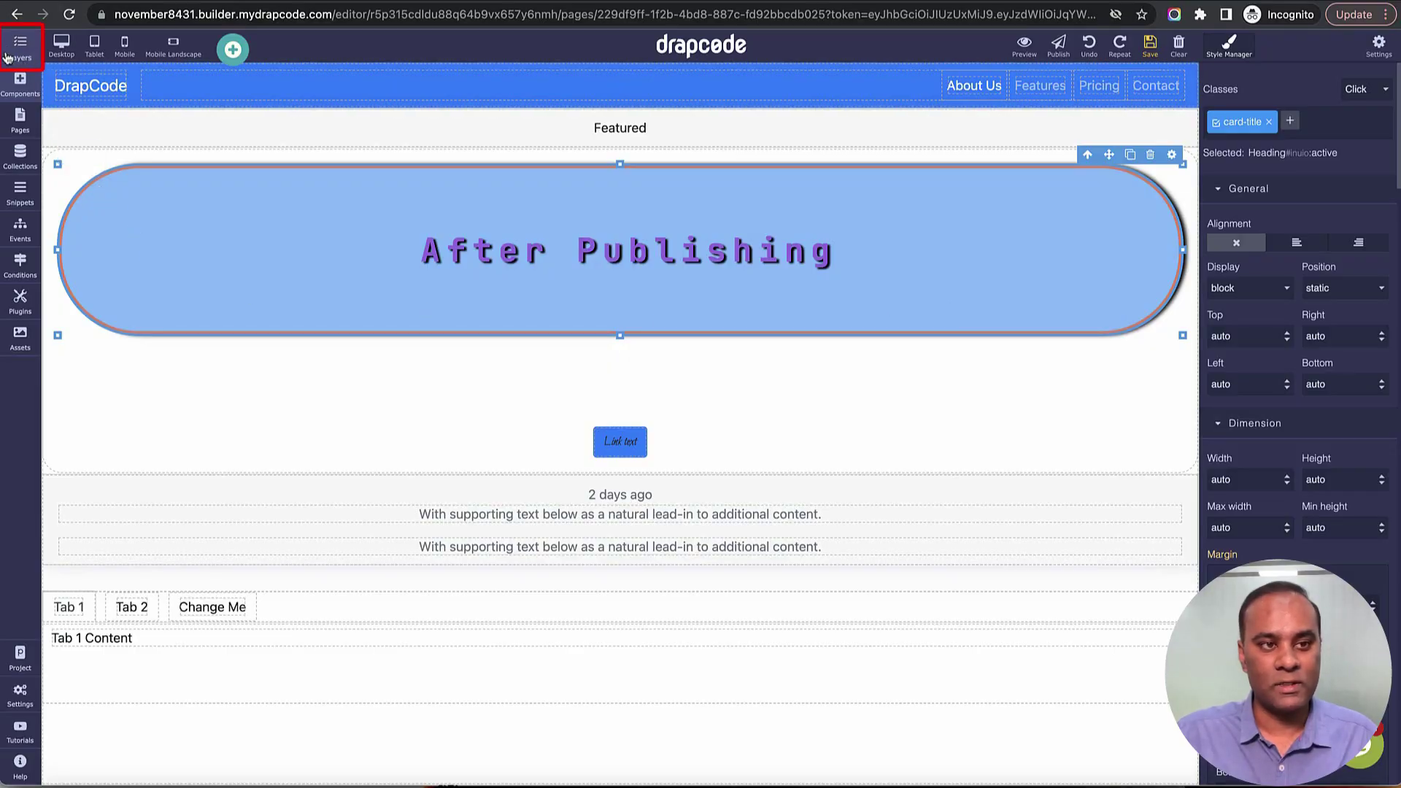
Switch between the element tree and the components library, selecting the Card Header
click(20, 49)
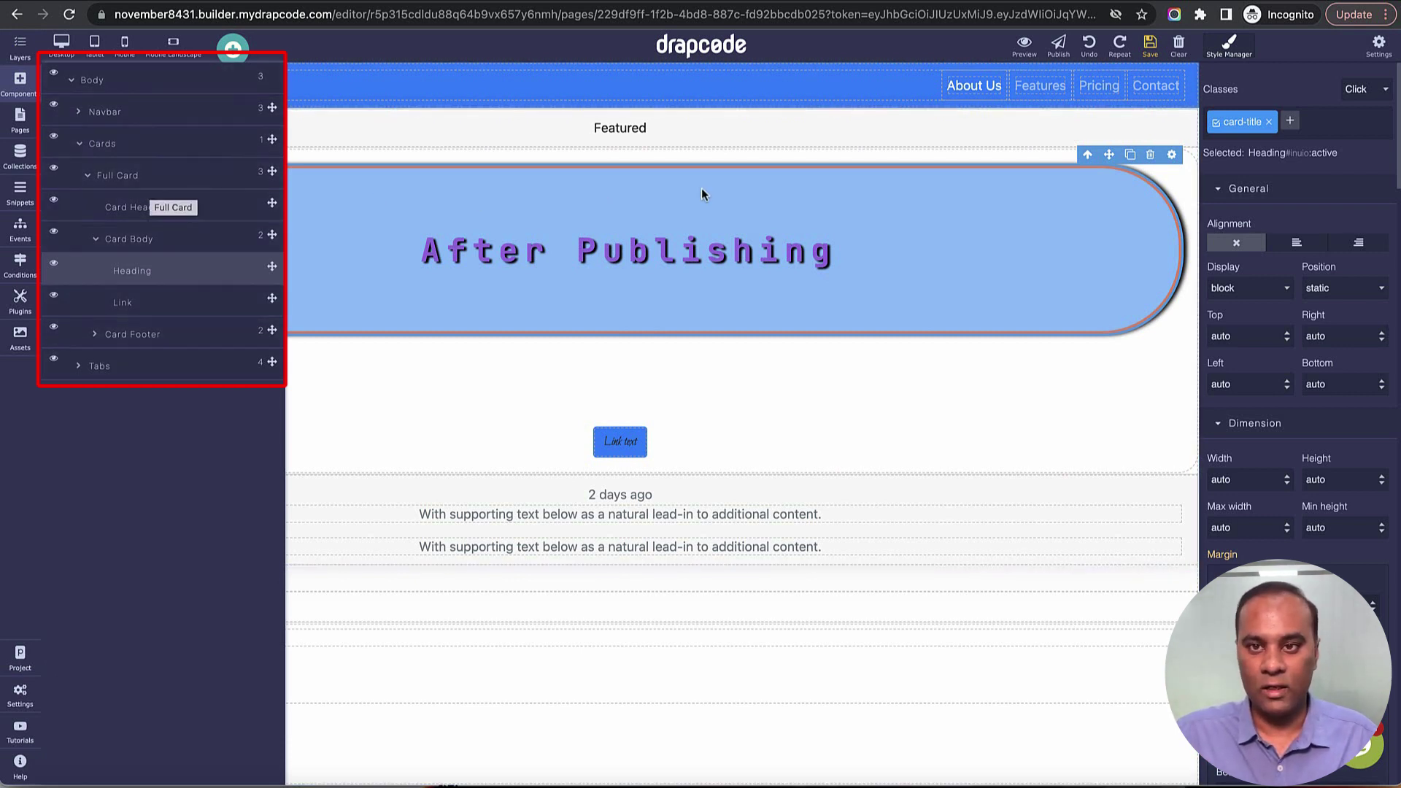
click(978, 138)
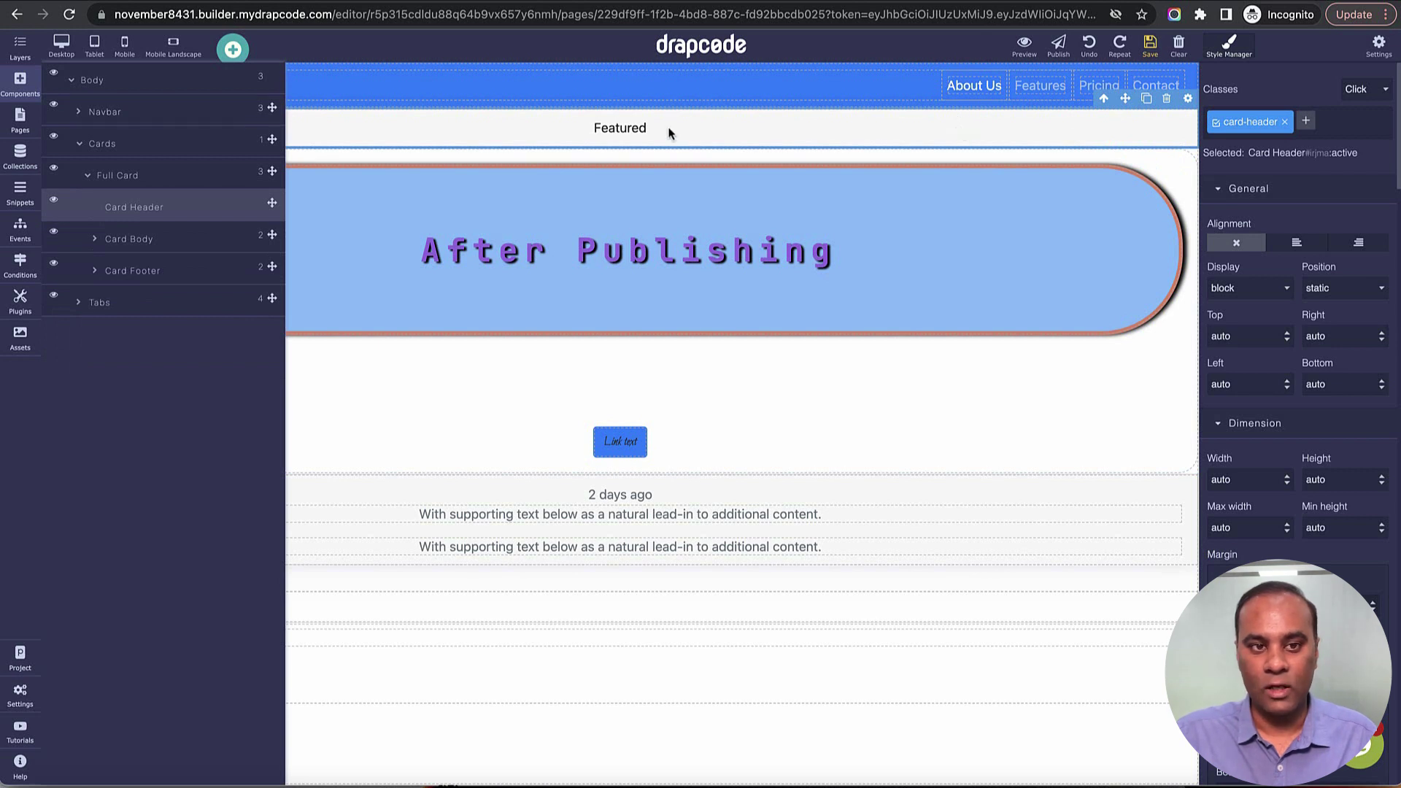
click(233, 49)
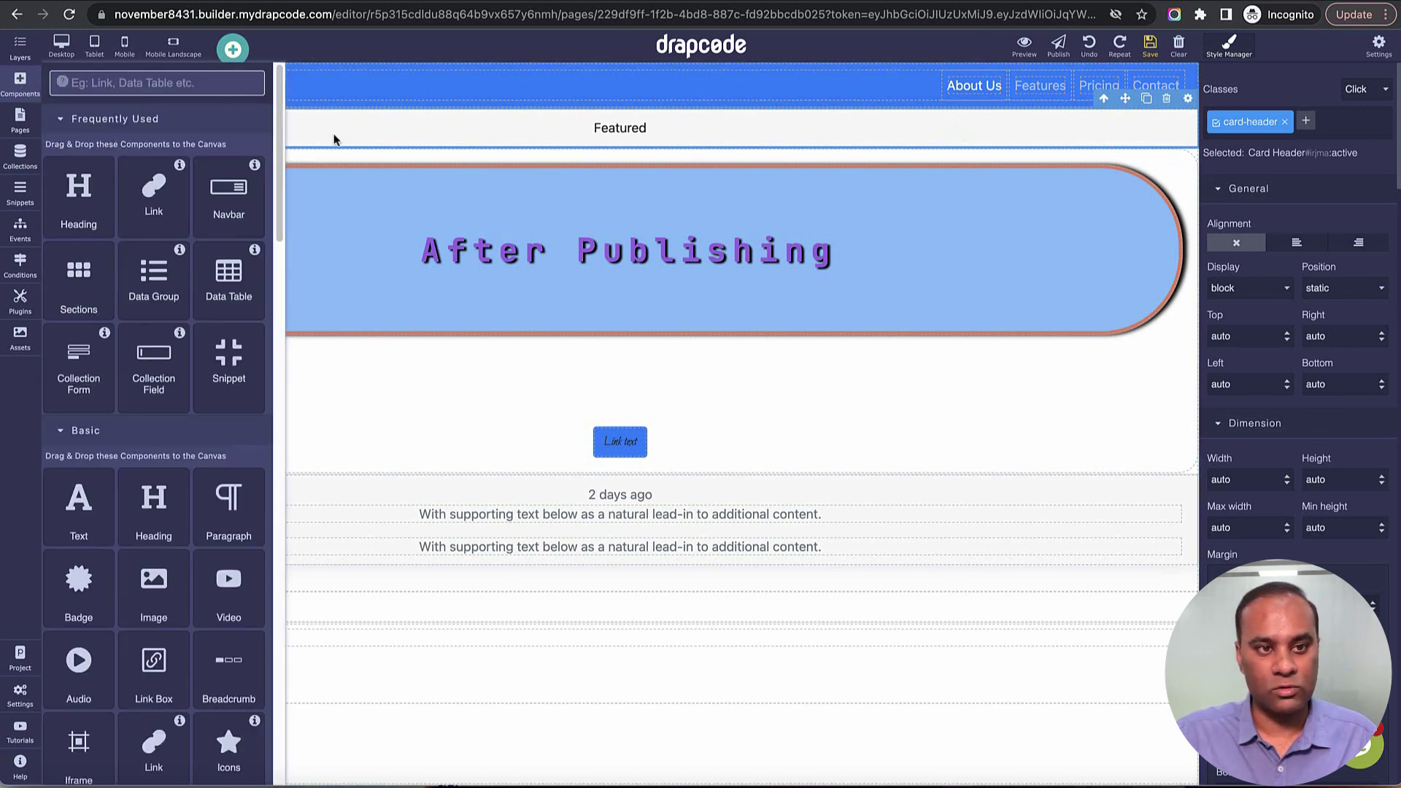
click(20, 50)
click(21, 79)
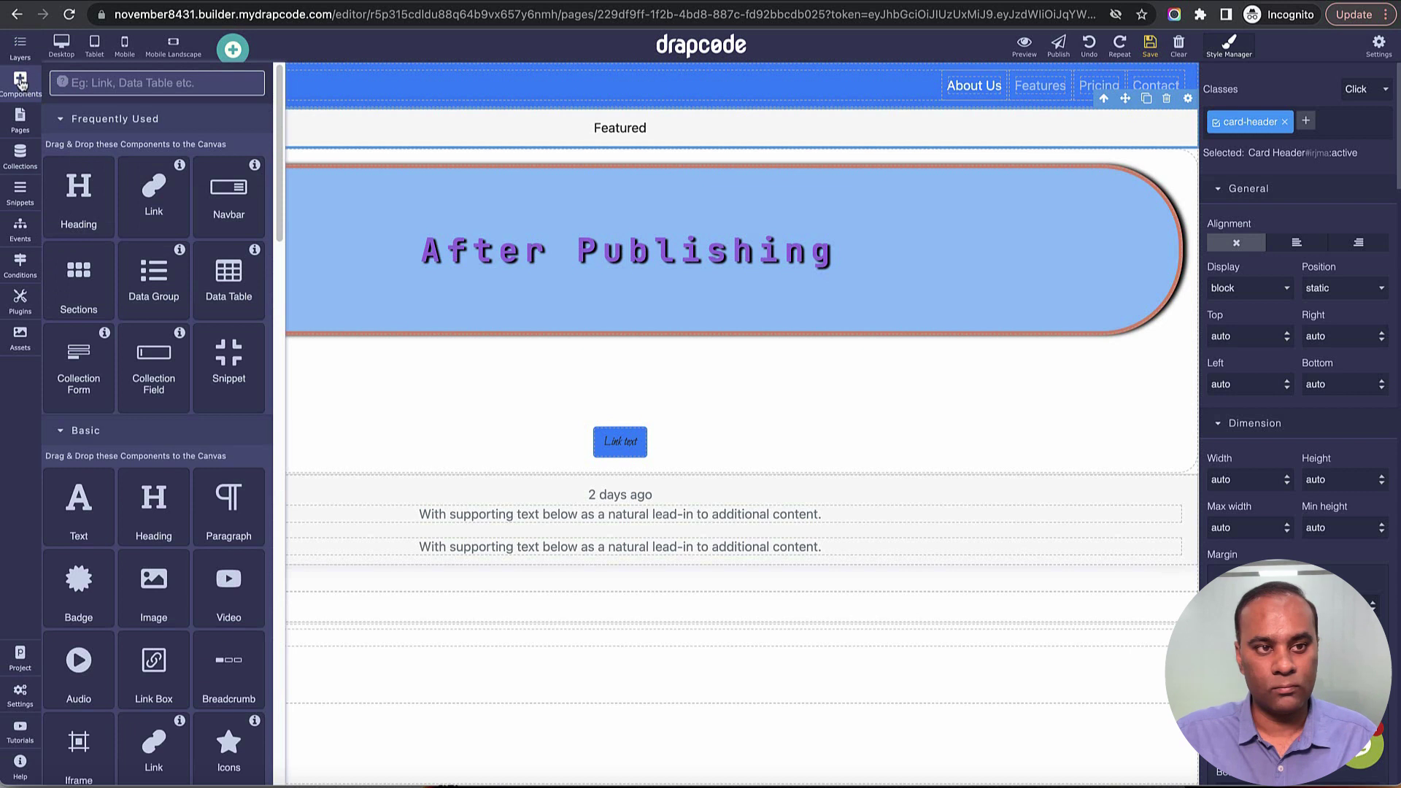
click(21, 78)
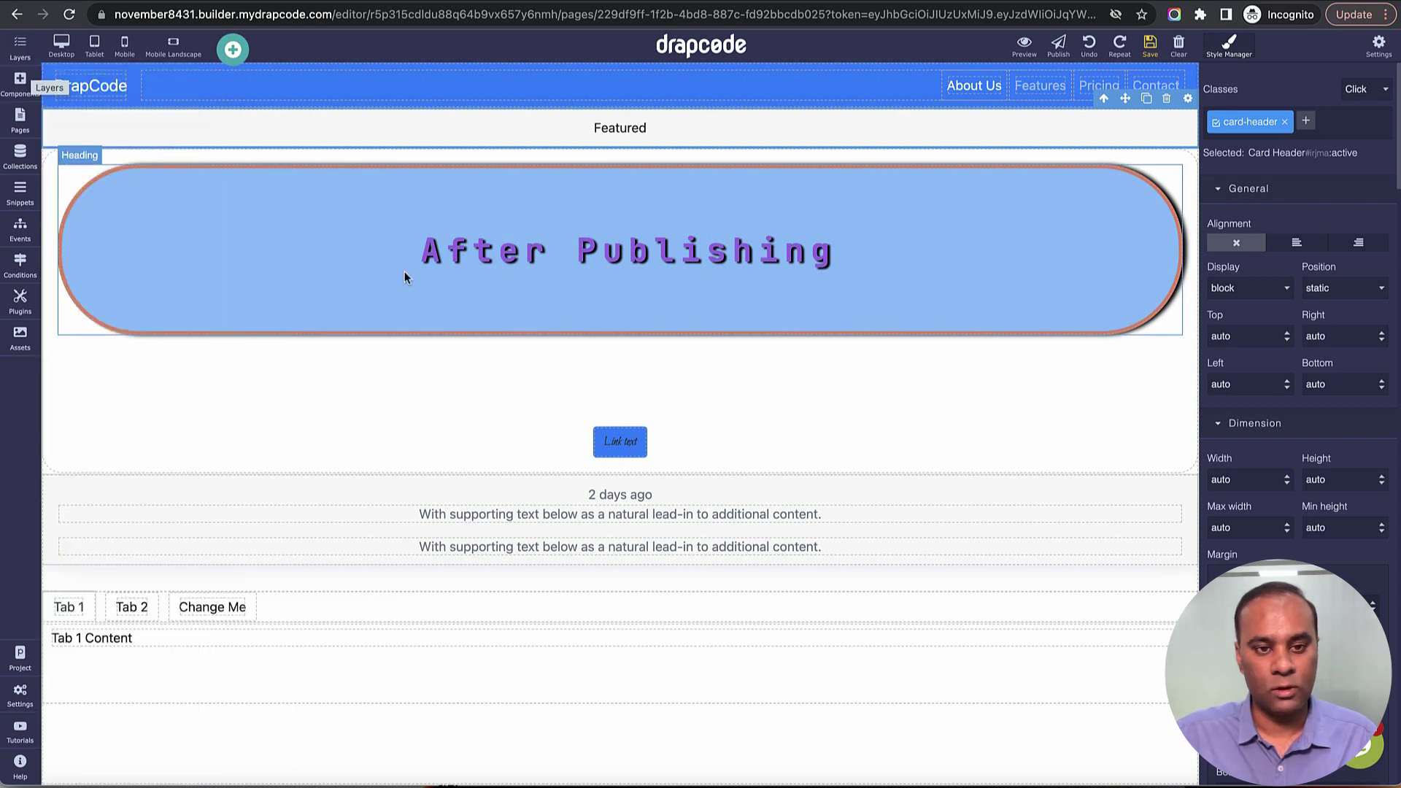
Select the Card Body and After Publishing heading, save the page, and reopen the layer tree
click(1191, 221)
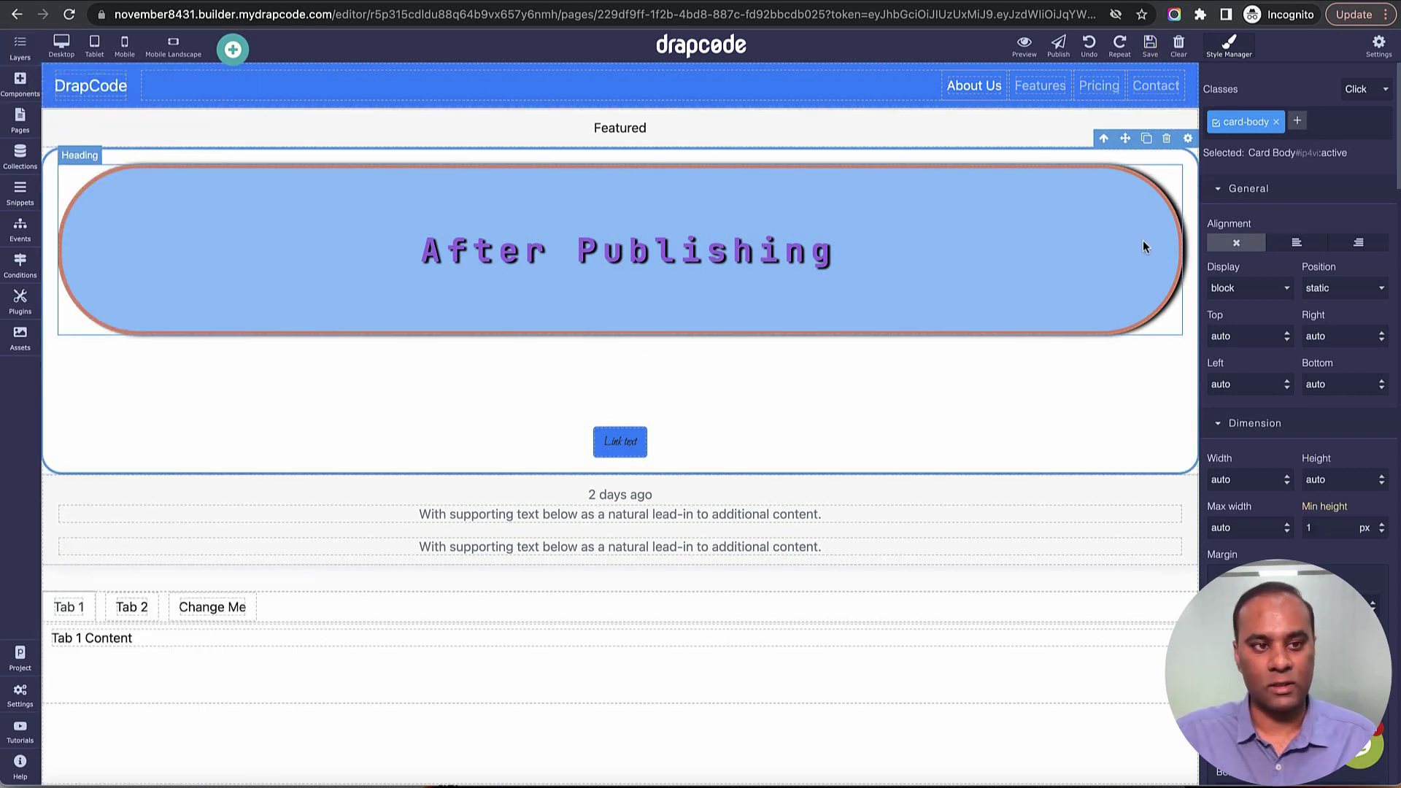
click(1128, 212)
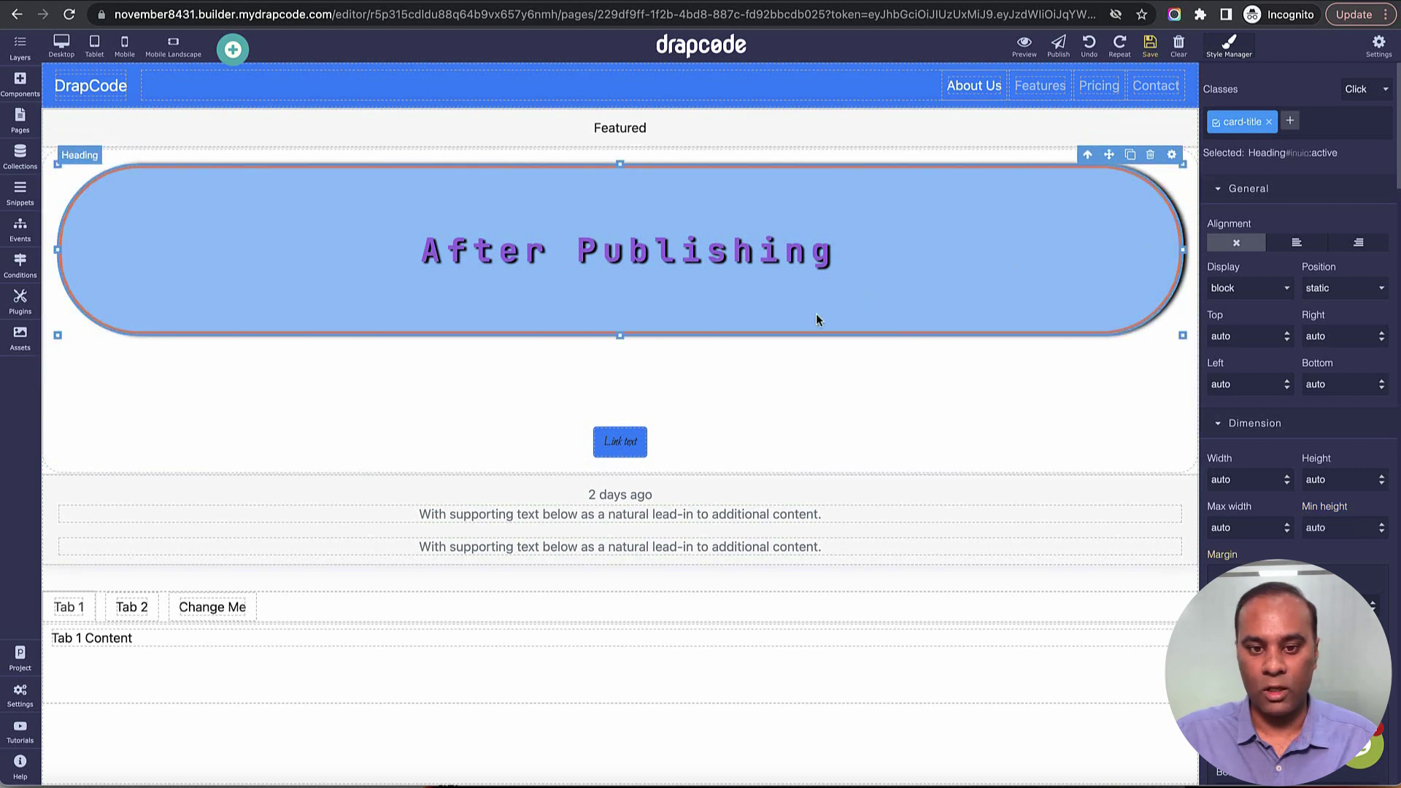
click(782, 577)
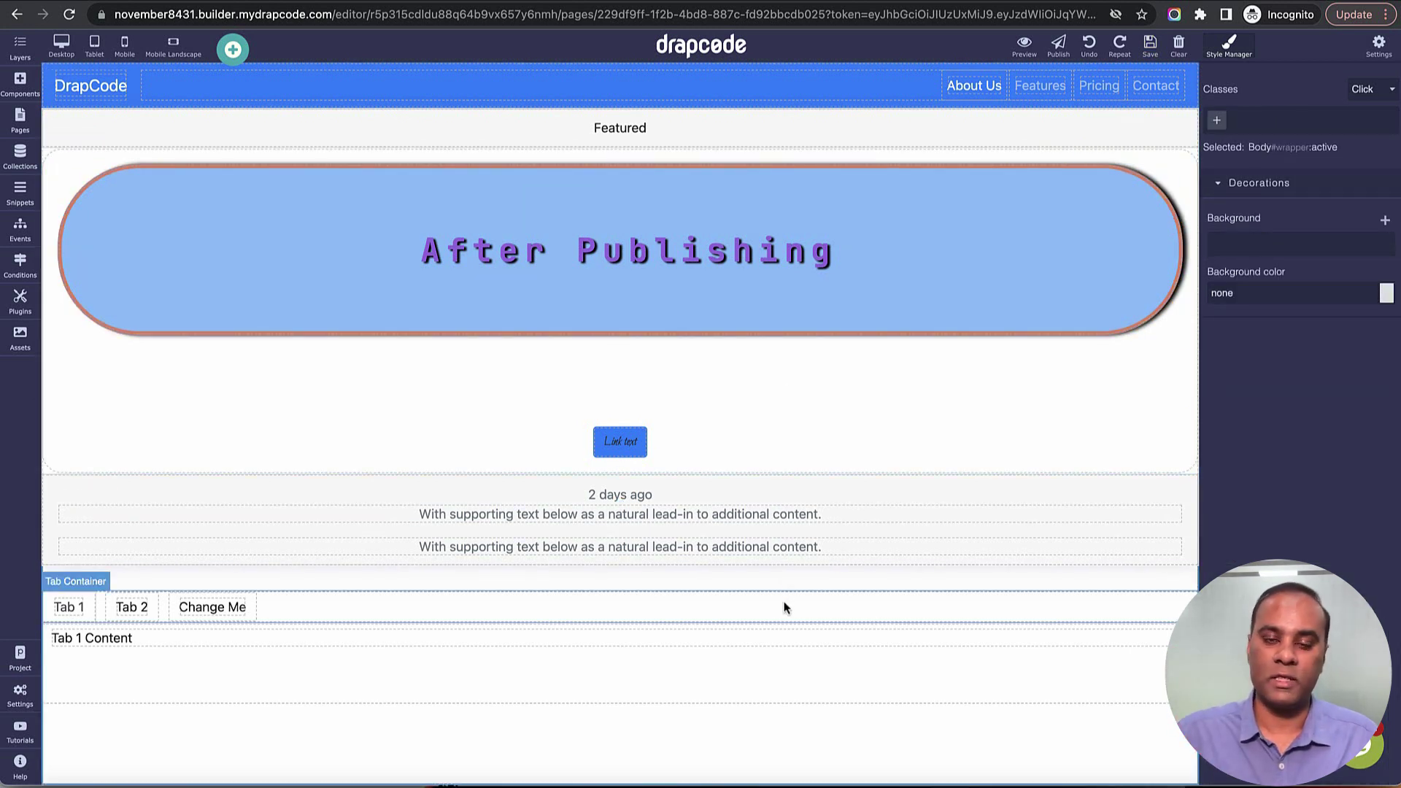
click(759, 306)
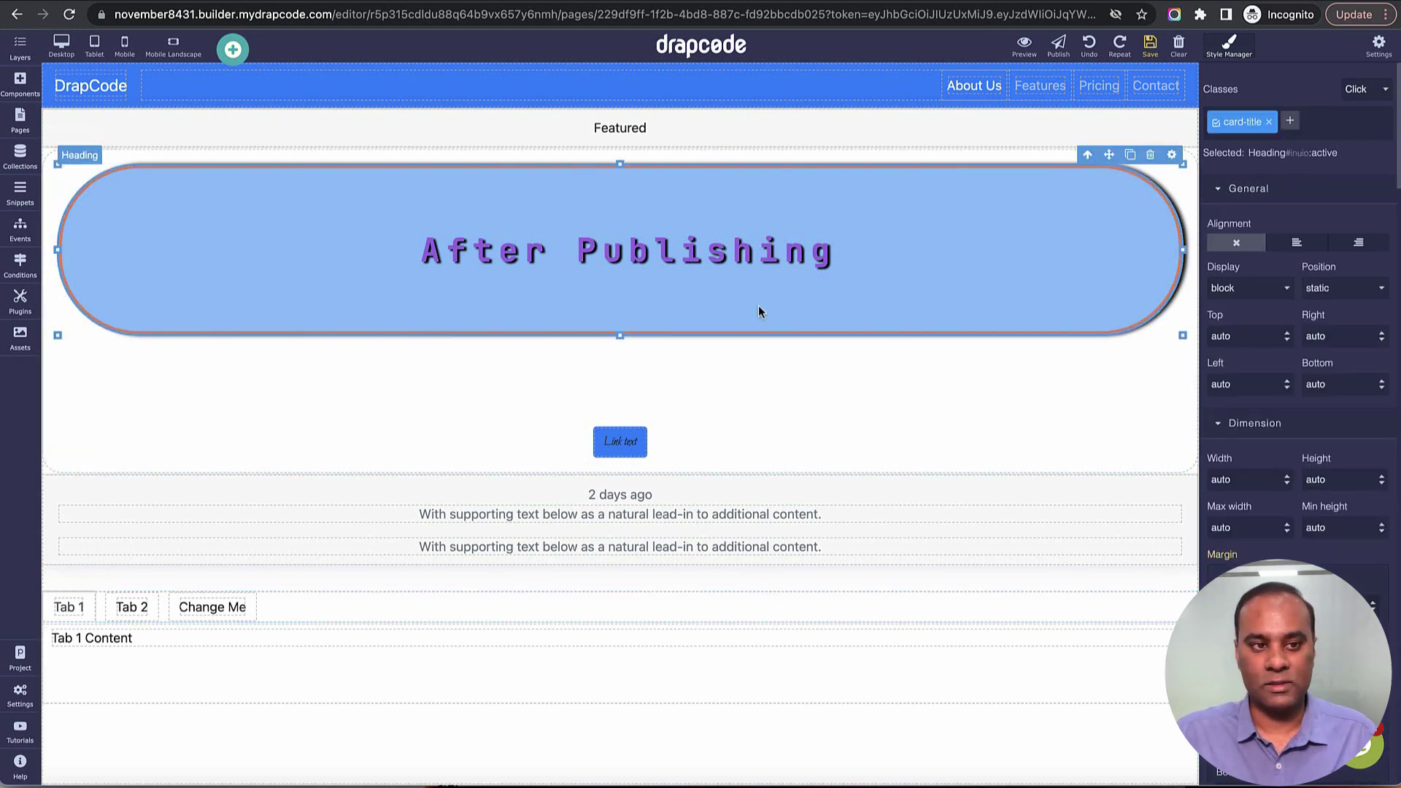
click(1150, 45)
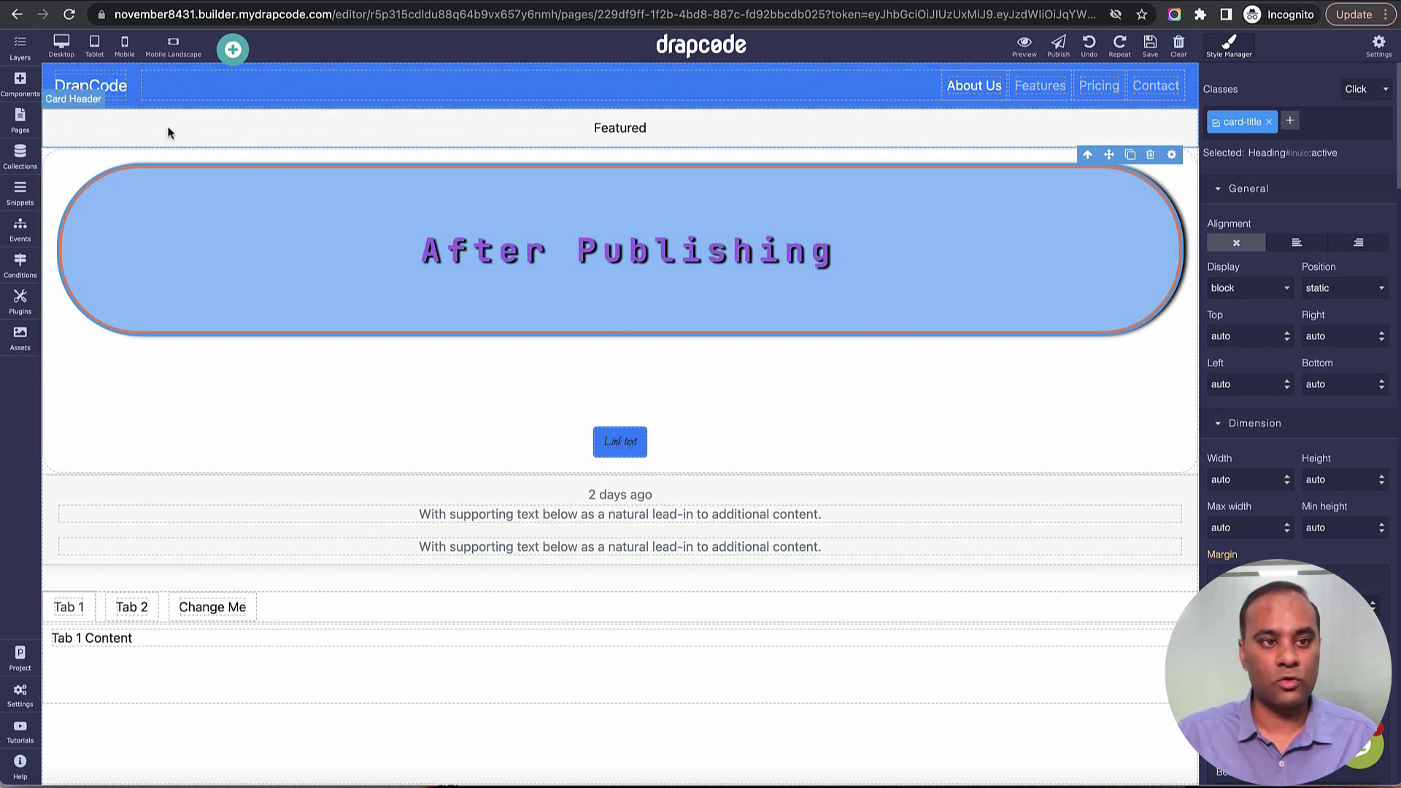
click(20, 45)
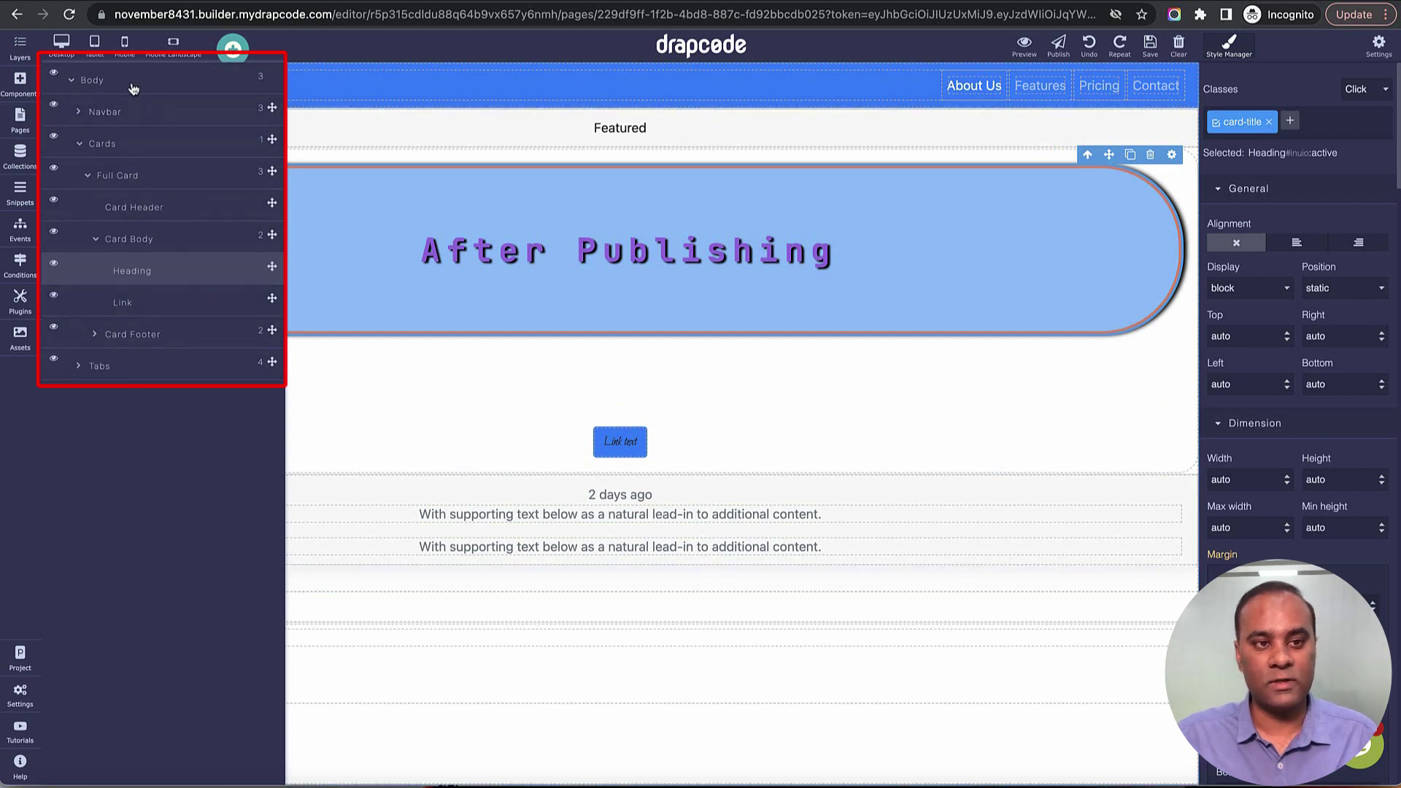
Select Body, Navbar, Cards and Tabs in the layer tree, collapsing and re-expanding Body
click(81, 89)
click(72, 81)
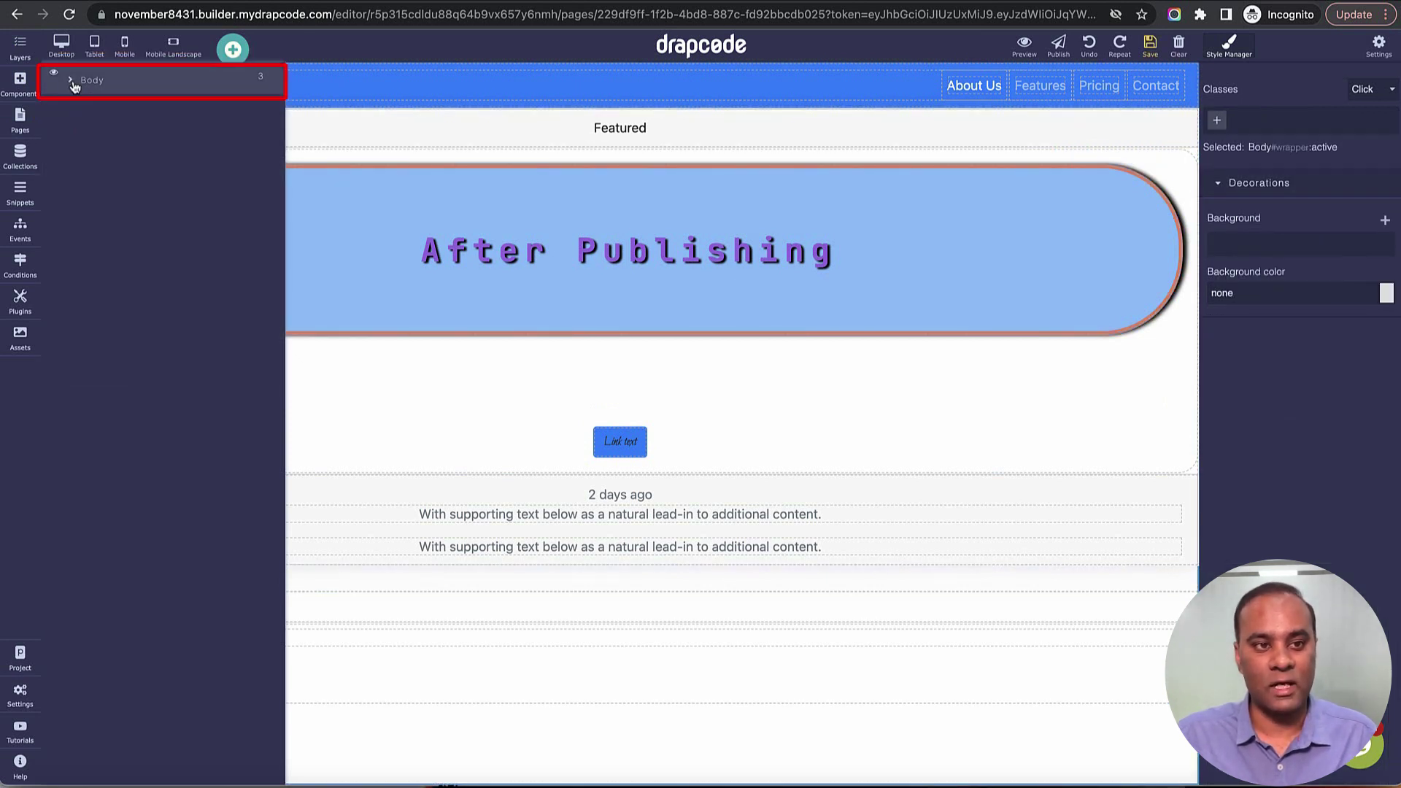
click(72, 82)
click(97, 117)
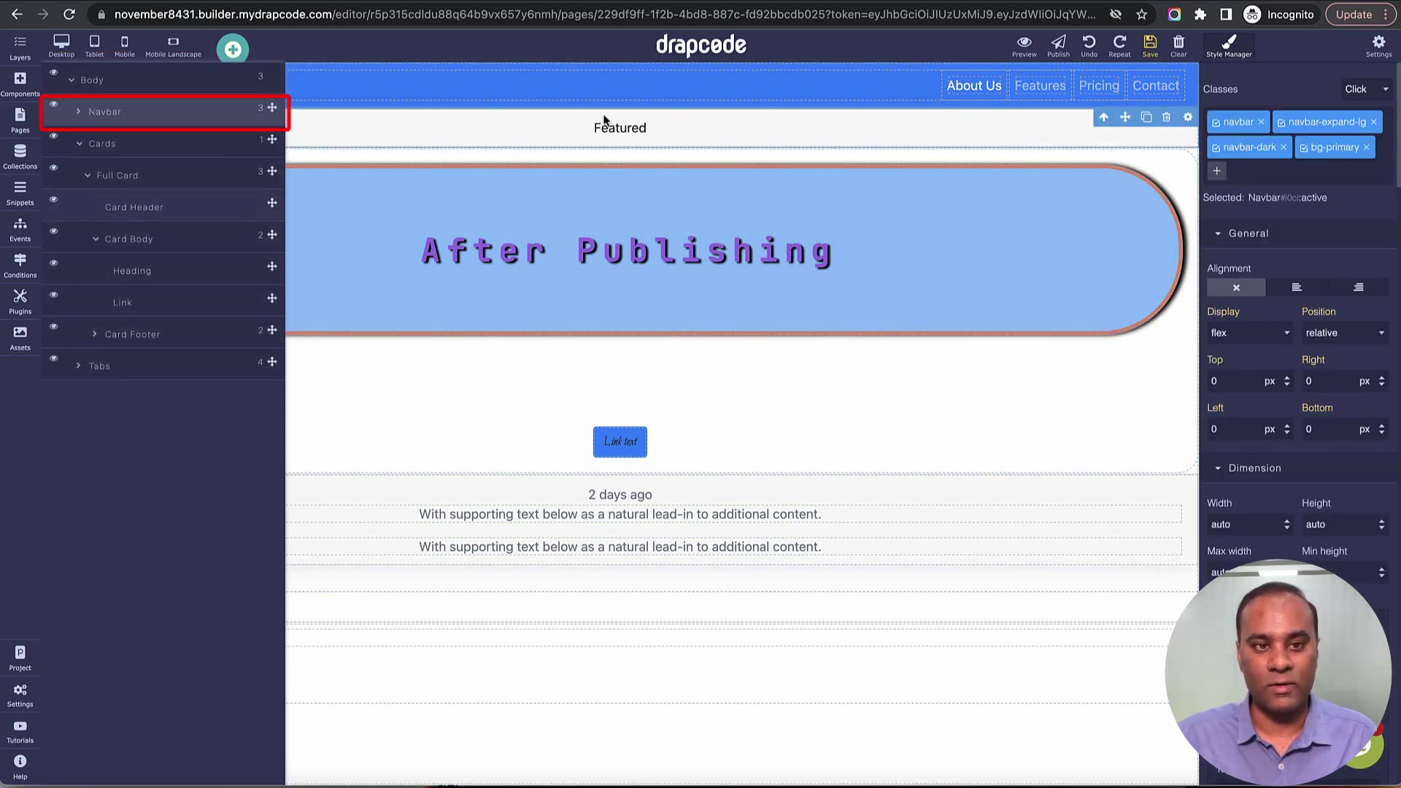
click(81, 144)
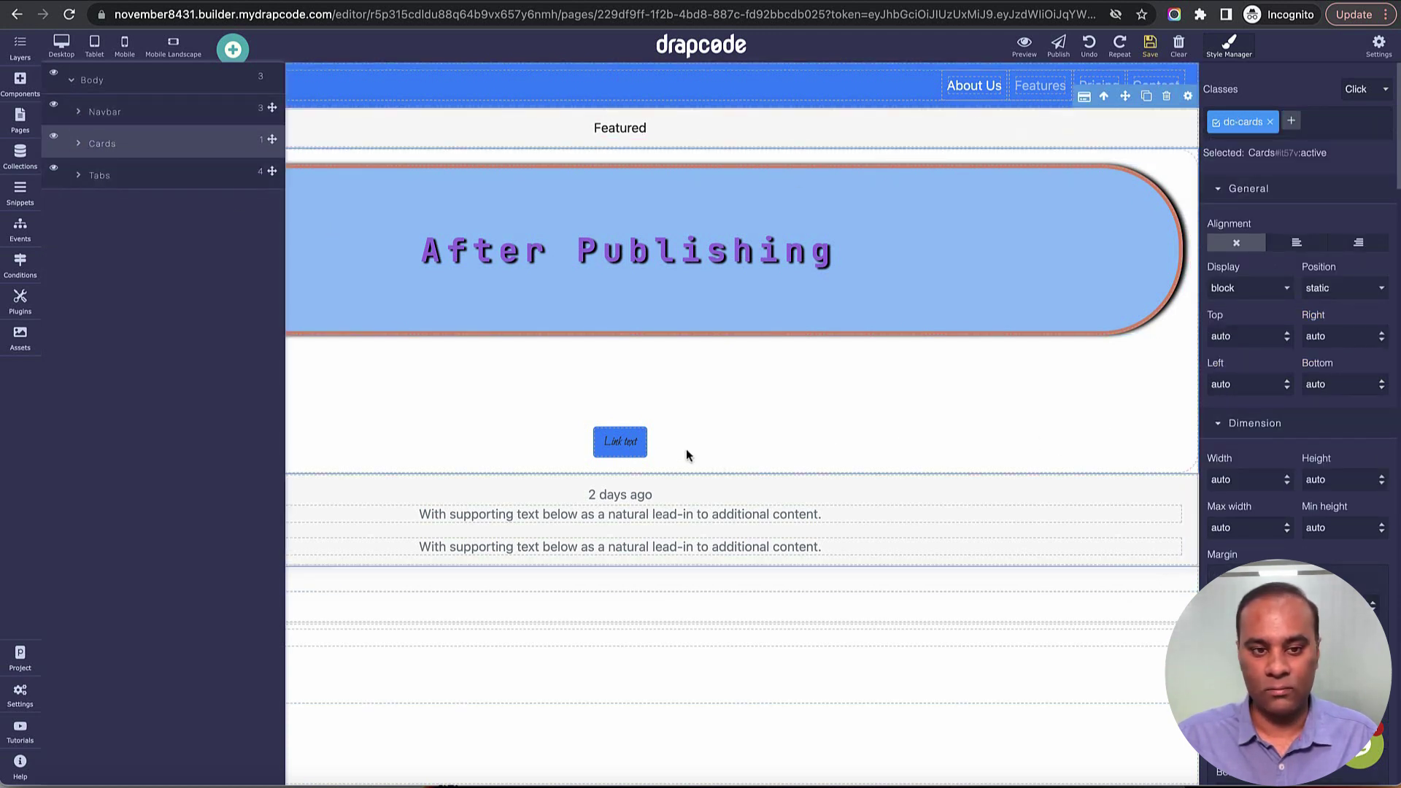
click(162, 179)
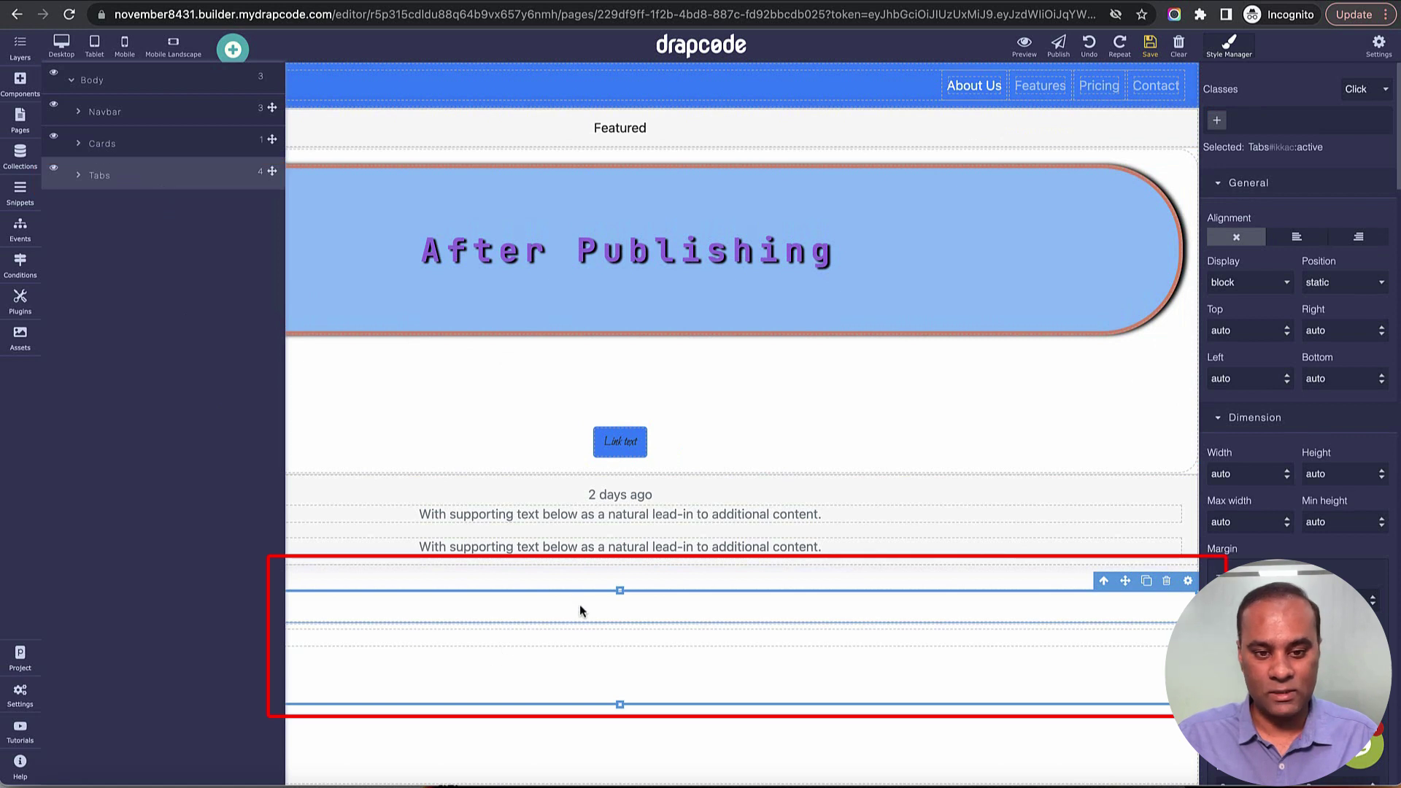
Expand Cards, Card Body and Full Card, then select the first supporting-text paragraph
click(77, 145)
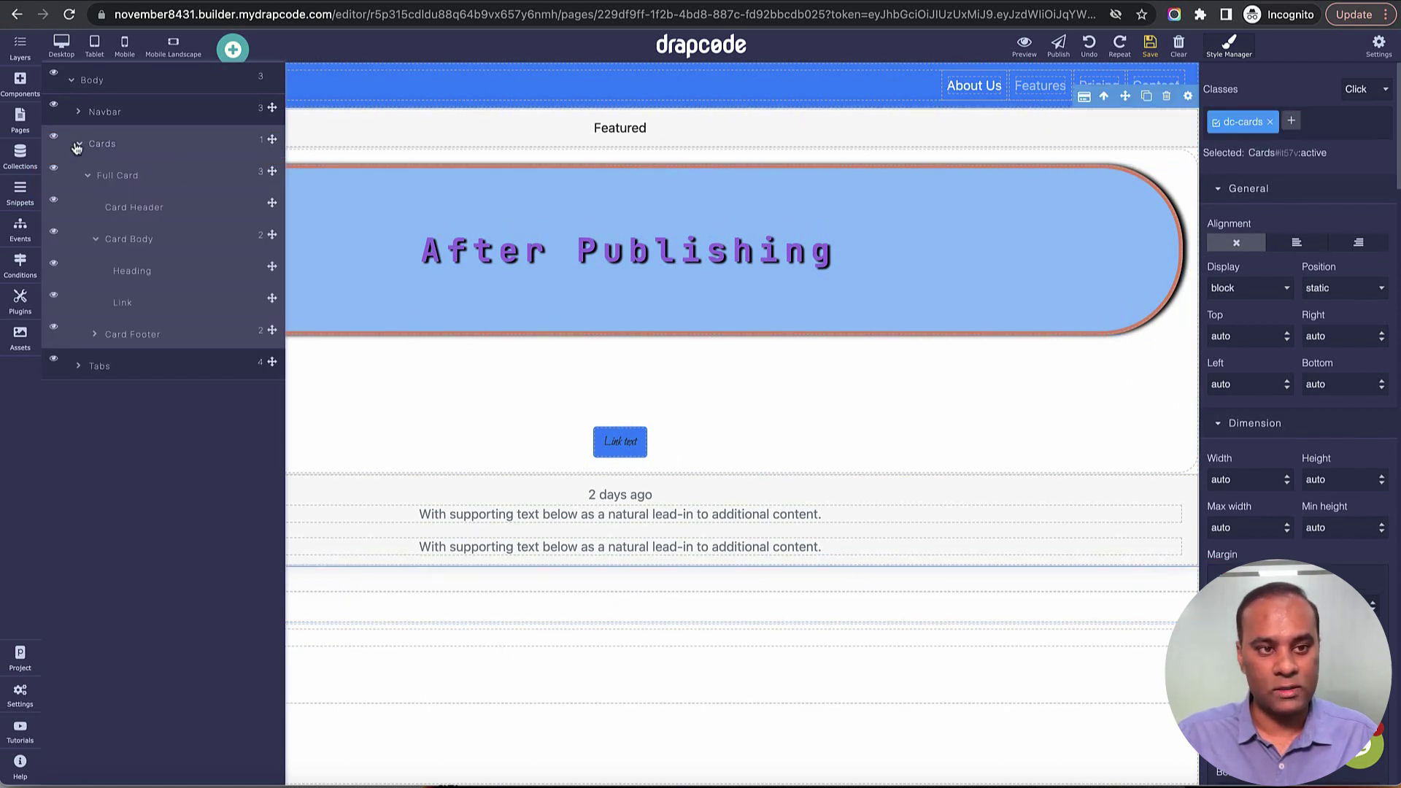
click(94, 243)
click(94, 240)
click(94, 239)
click(91, 182)
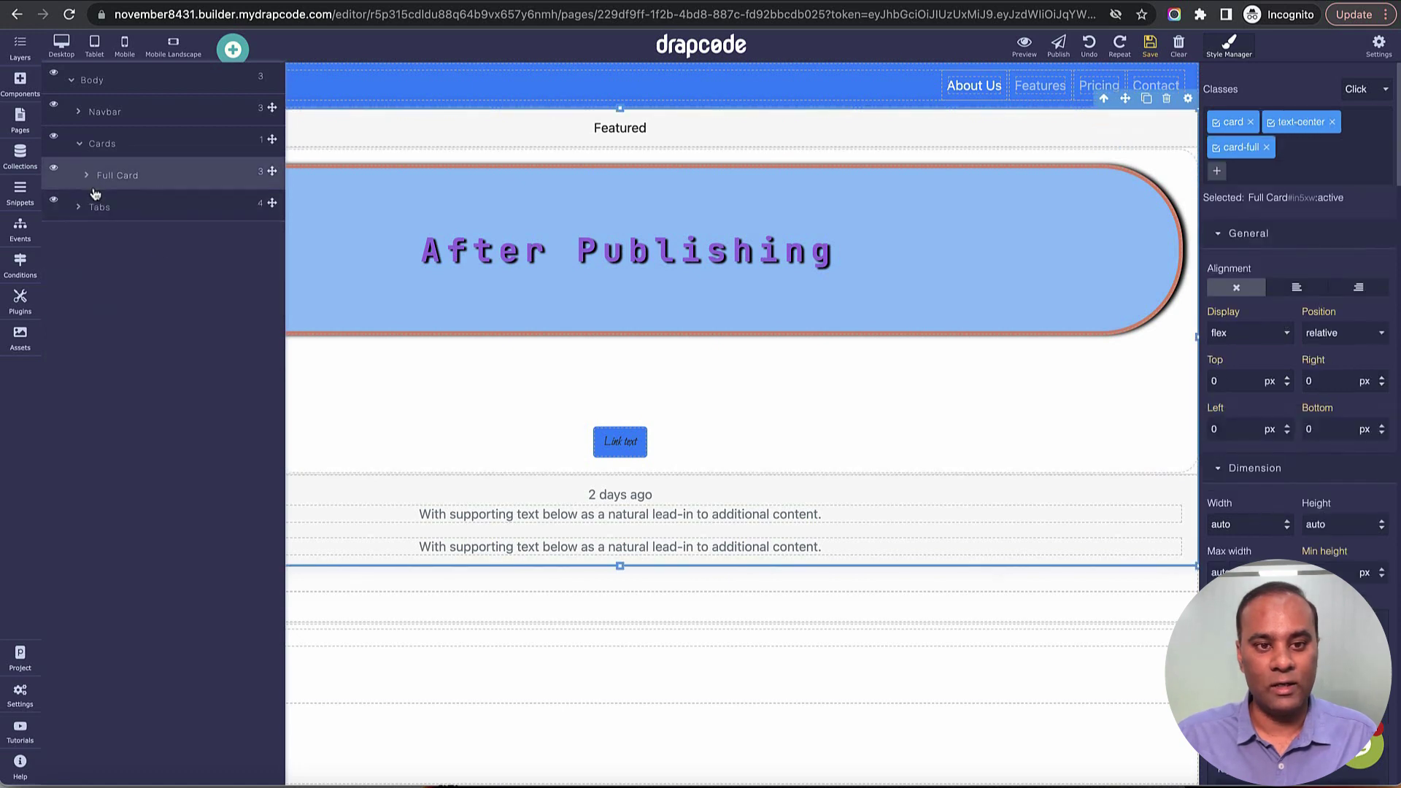
click(628, 460)
click(909, 517)
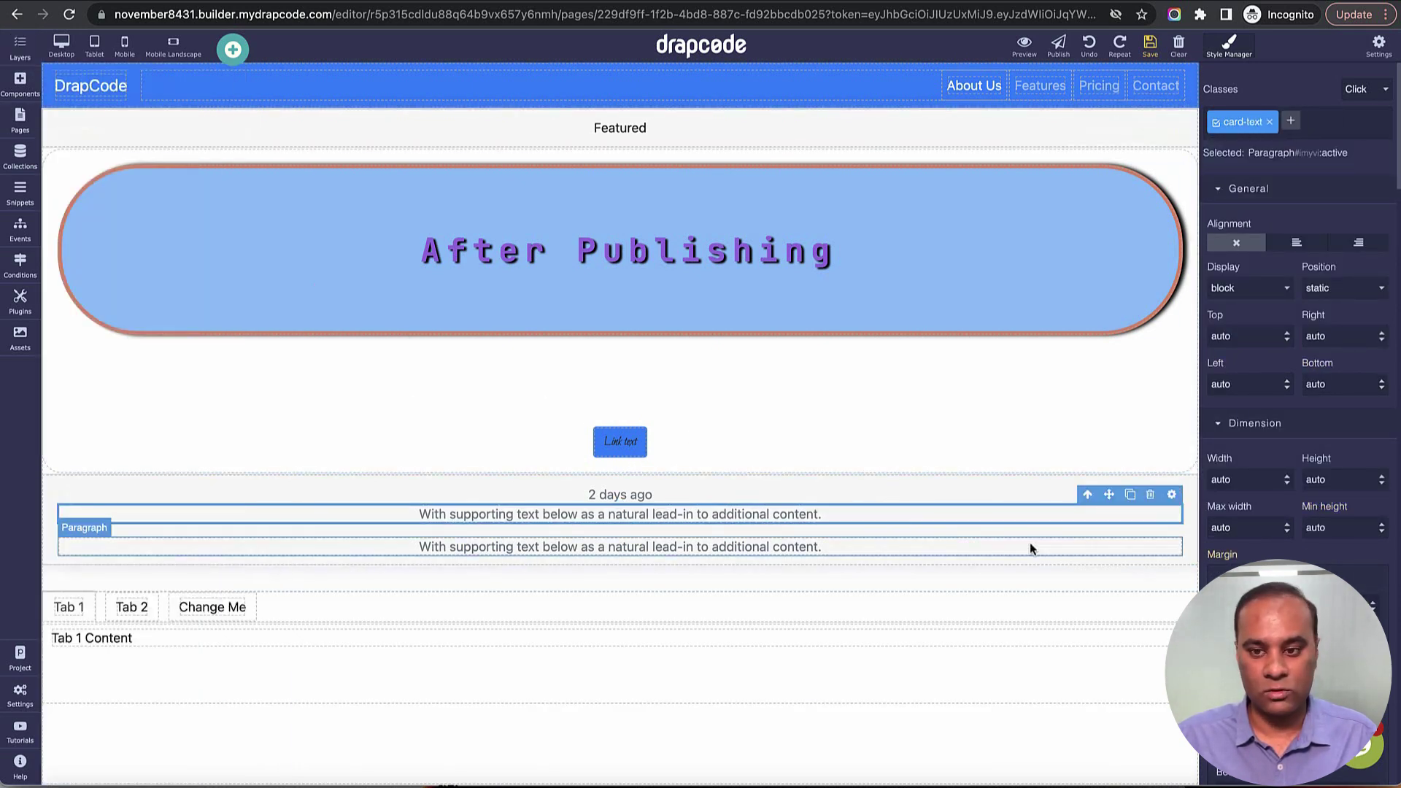
Move the supporting-text paragraph above the hero card and the Featured header into Tab 1 content
drag(1111, 503, 1076, 269)
drag(1062, 192, 1059, 149)
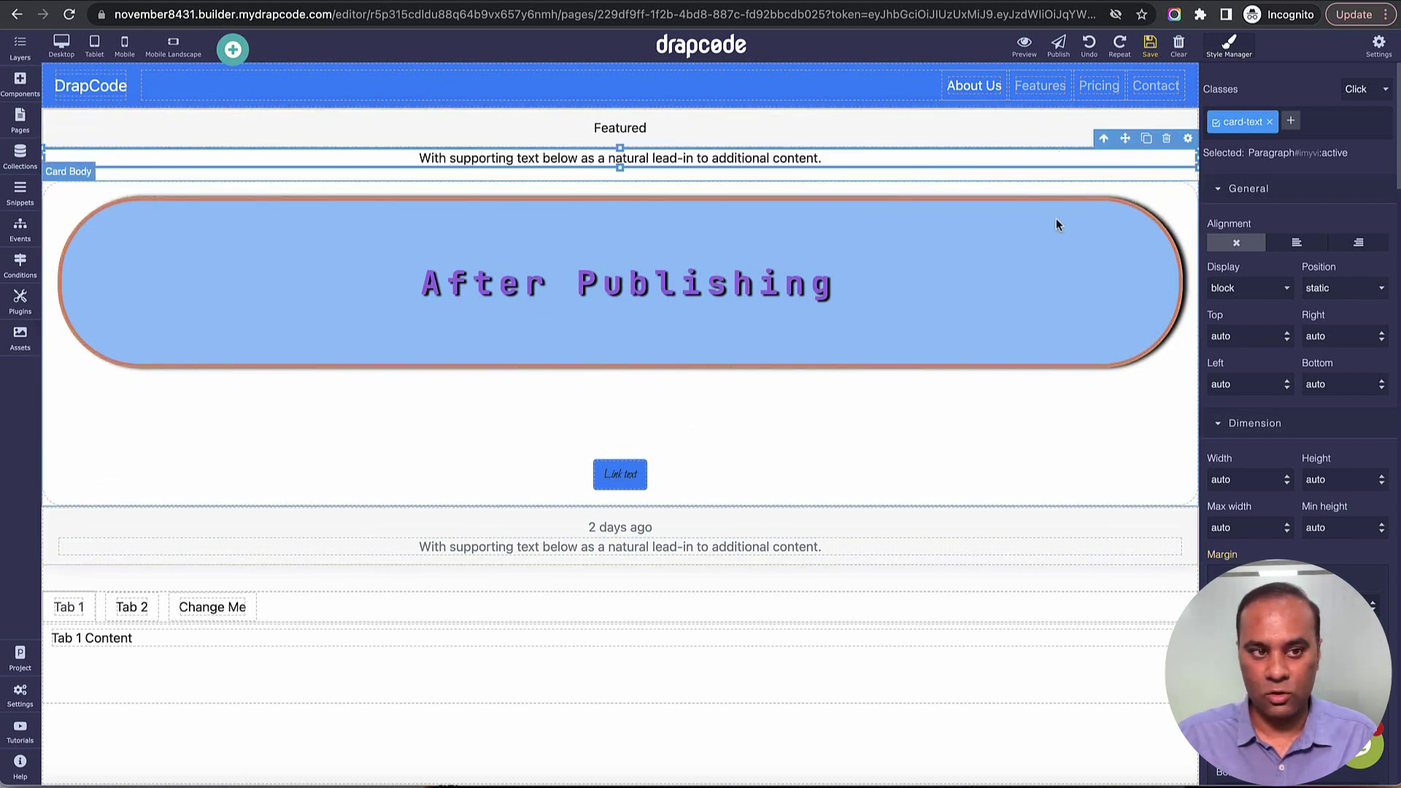
click(913, 144)
drag(1126, 98, 1108, 657)
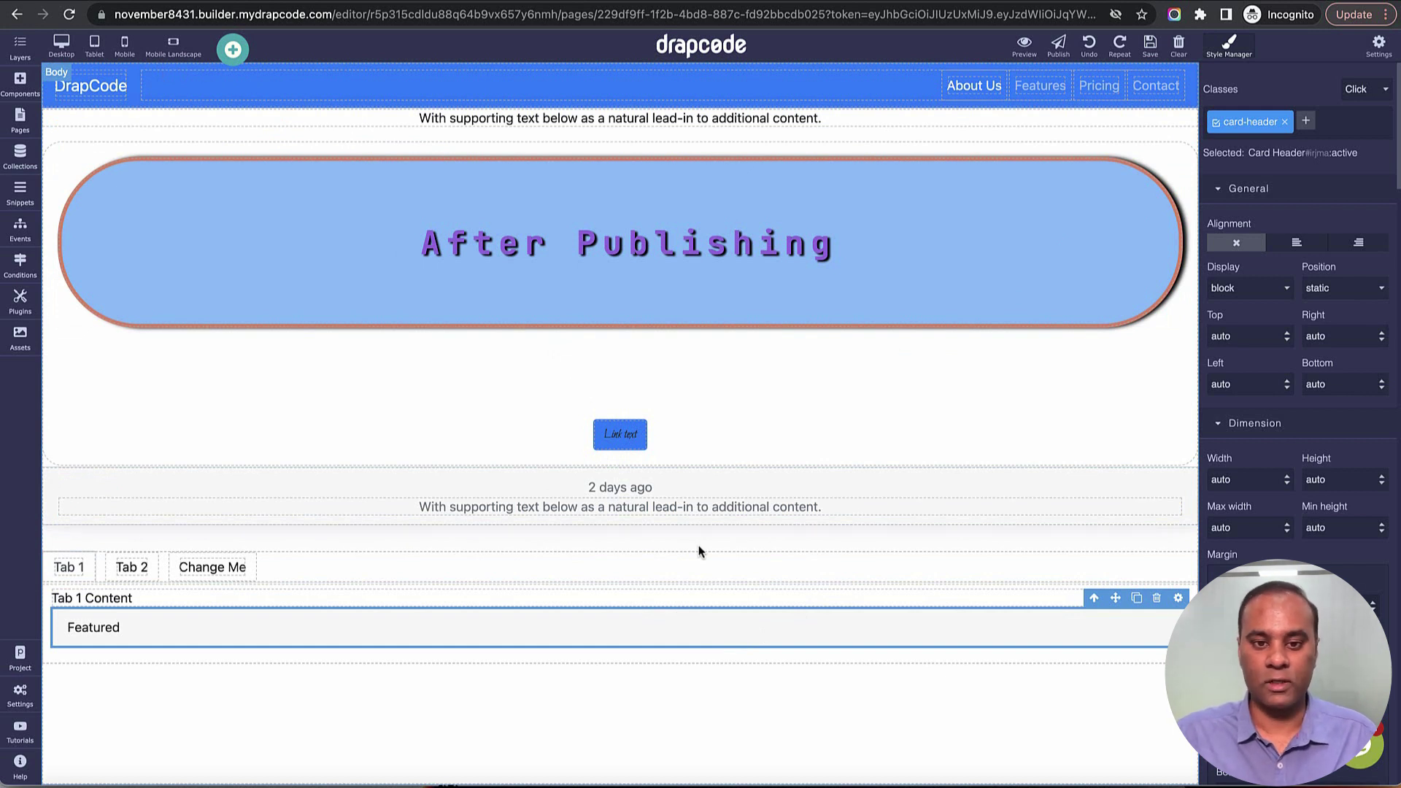
In the layer tree, drag Card Footer up to sit between Navbar and Cards under Body
click(24, 55)
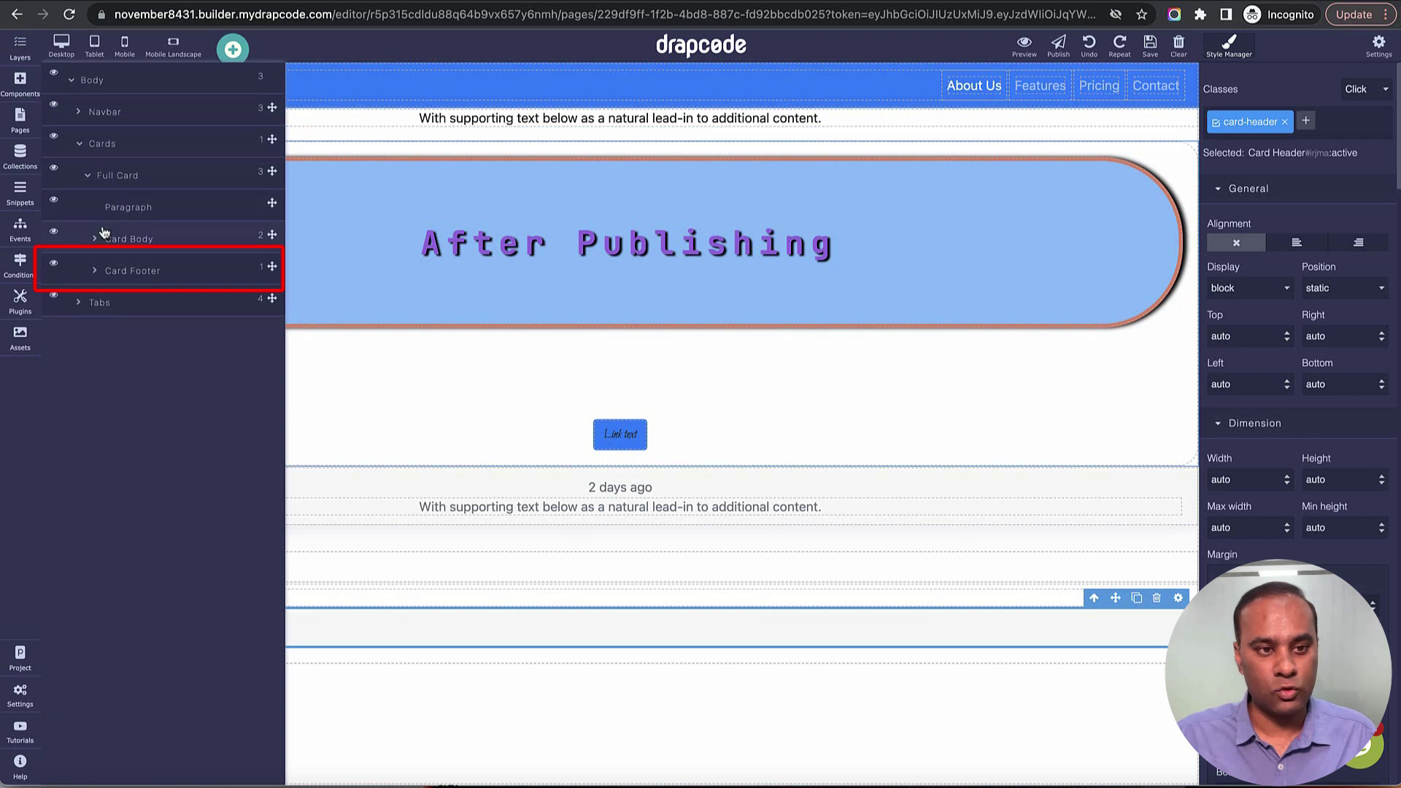
click(161, 271)
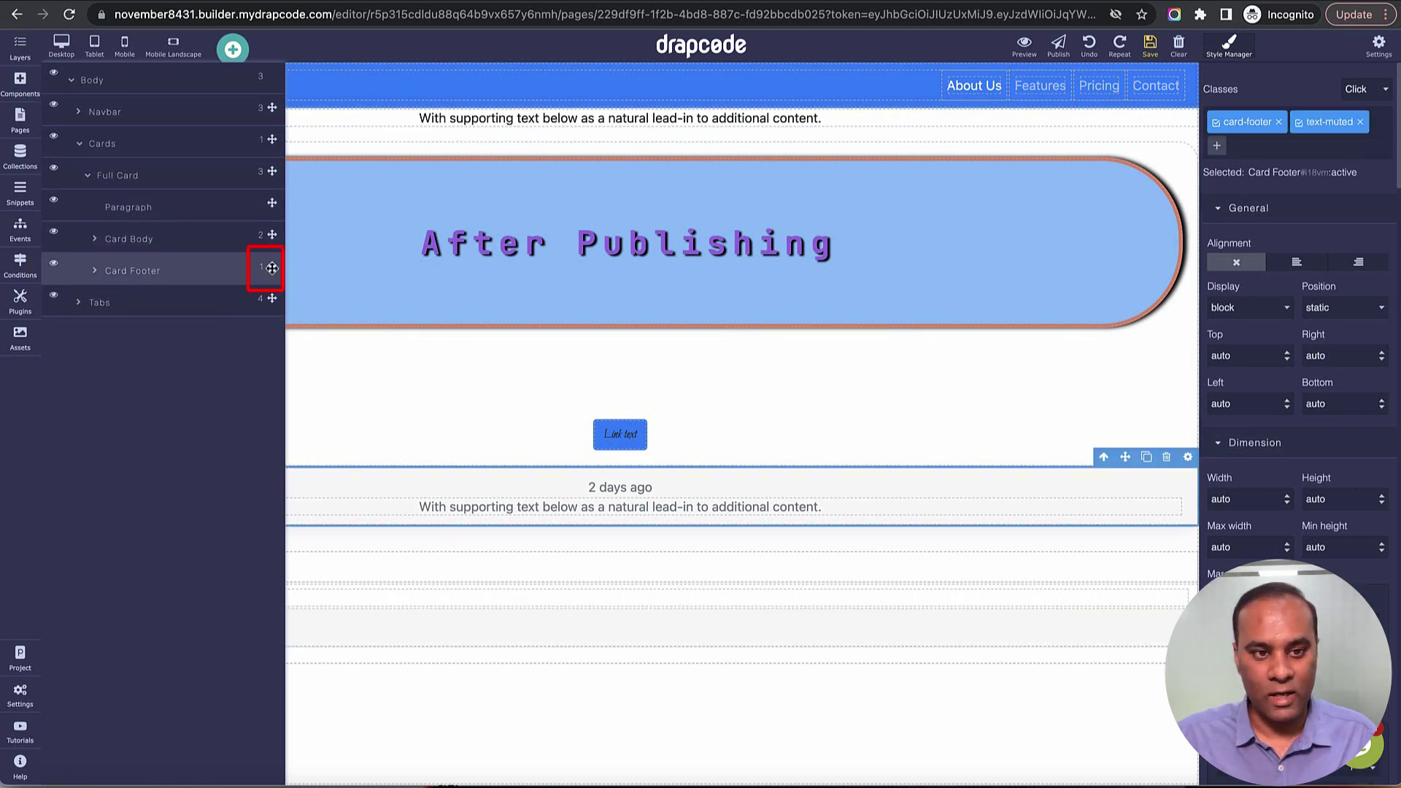
drag(273, 268, 259, 154)
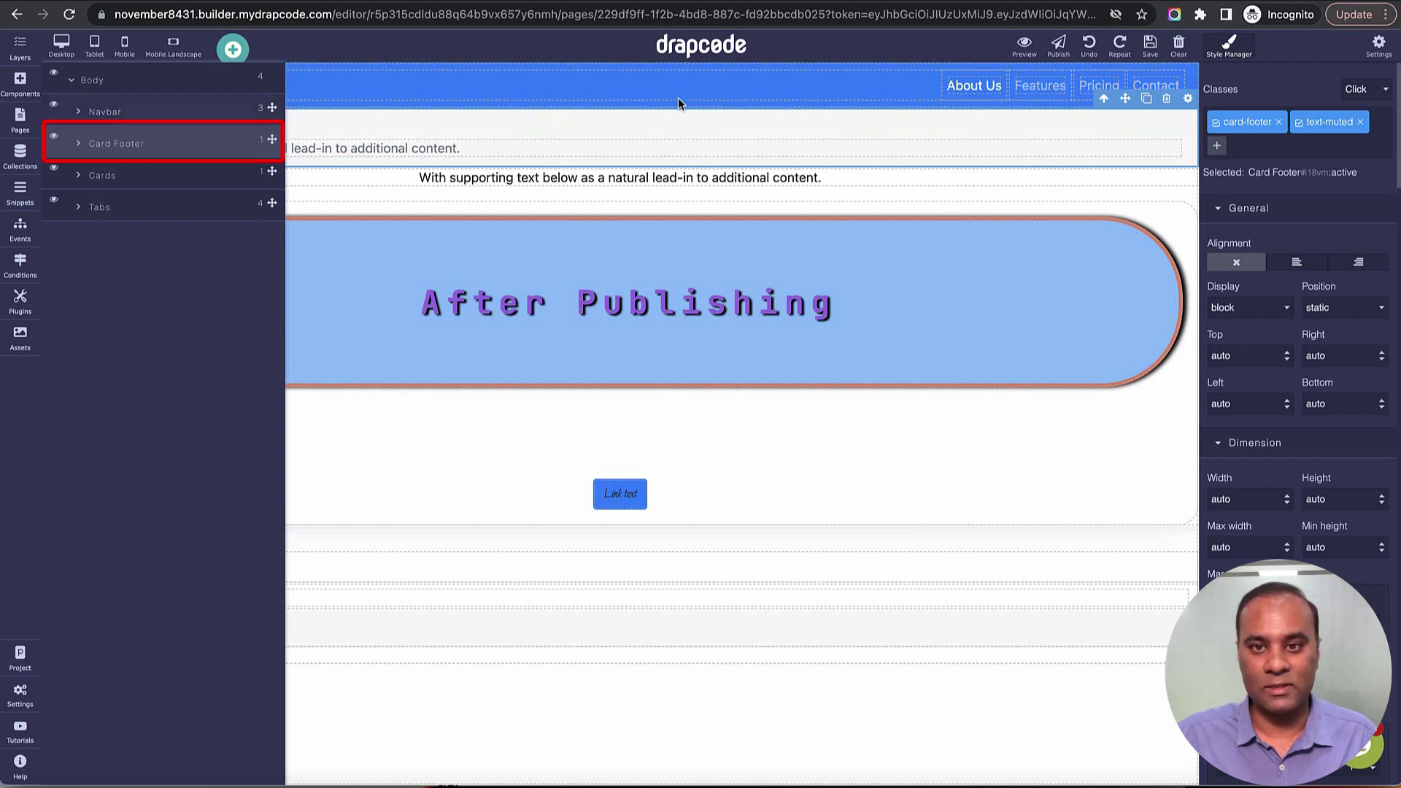
Expand Tabs and drag the Navbar layer out of it to the top of Body, above Card Footer
click(265, 112)
drag(273, 110, 271, 166)
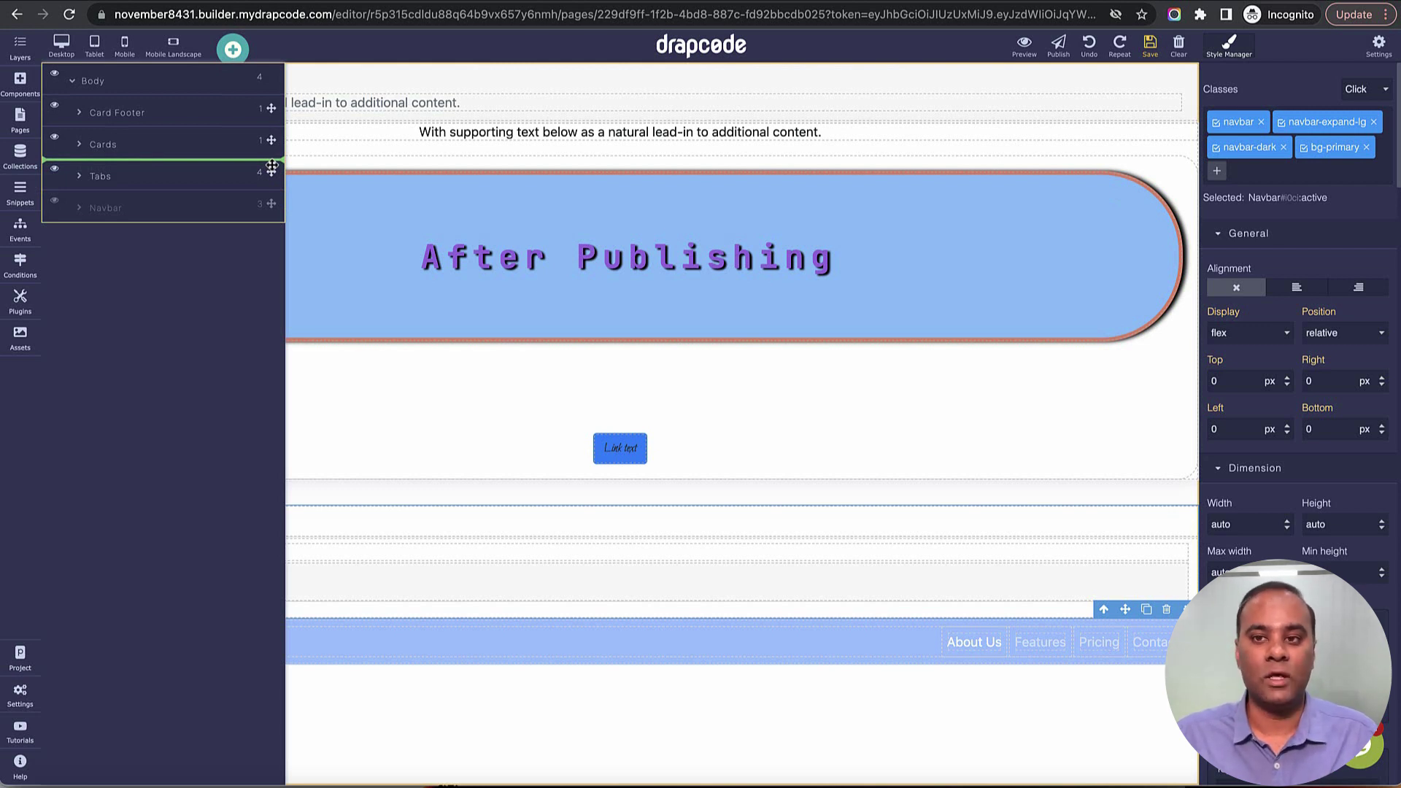
drag(272, 169, 272, 174)
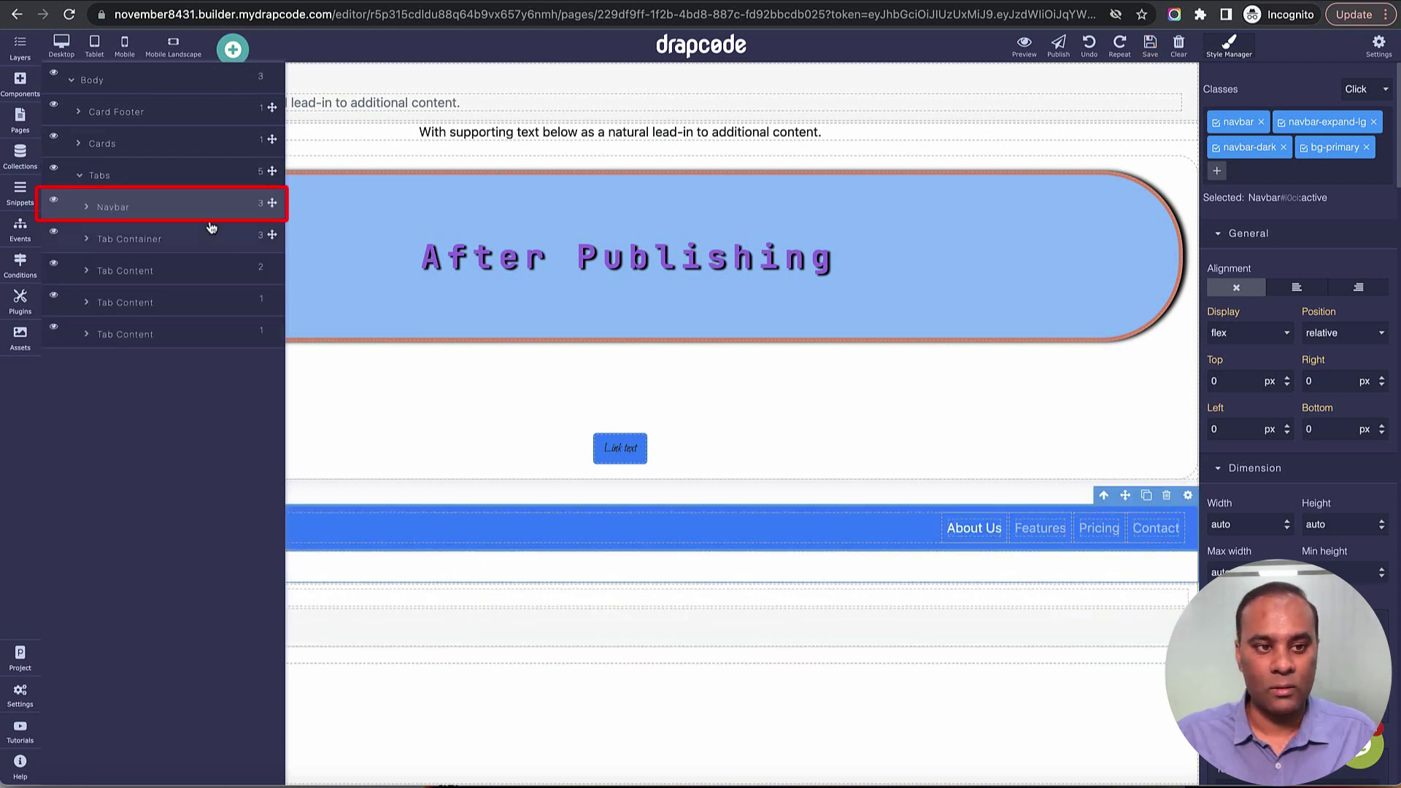
click(81, 178)
click(81, 178)
click(80, 178)
click(78, 177)
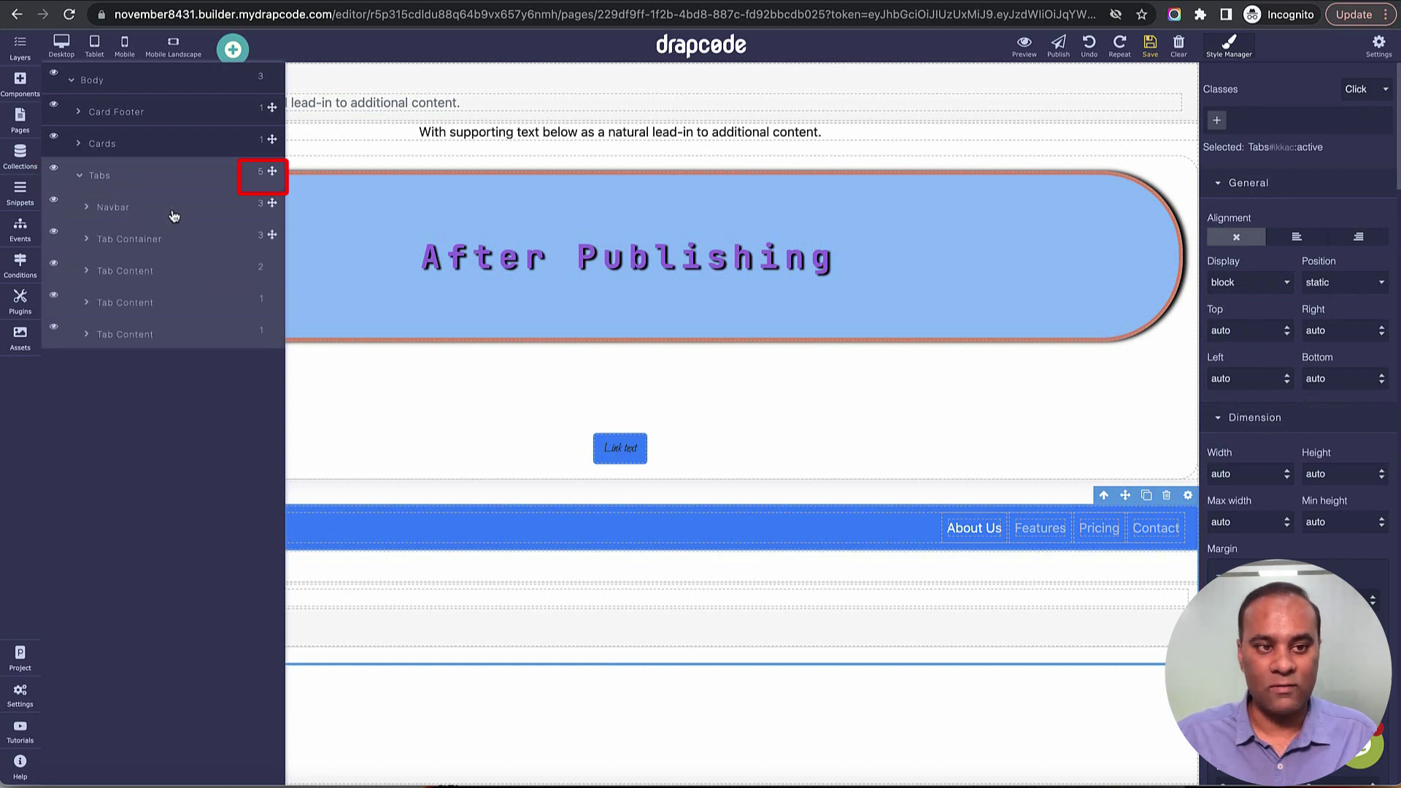
drag(272, 206, 269, 165)
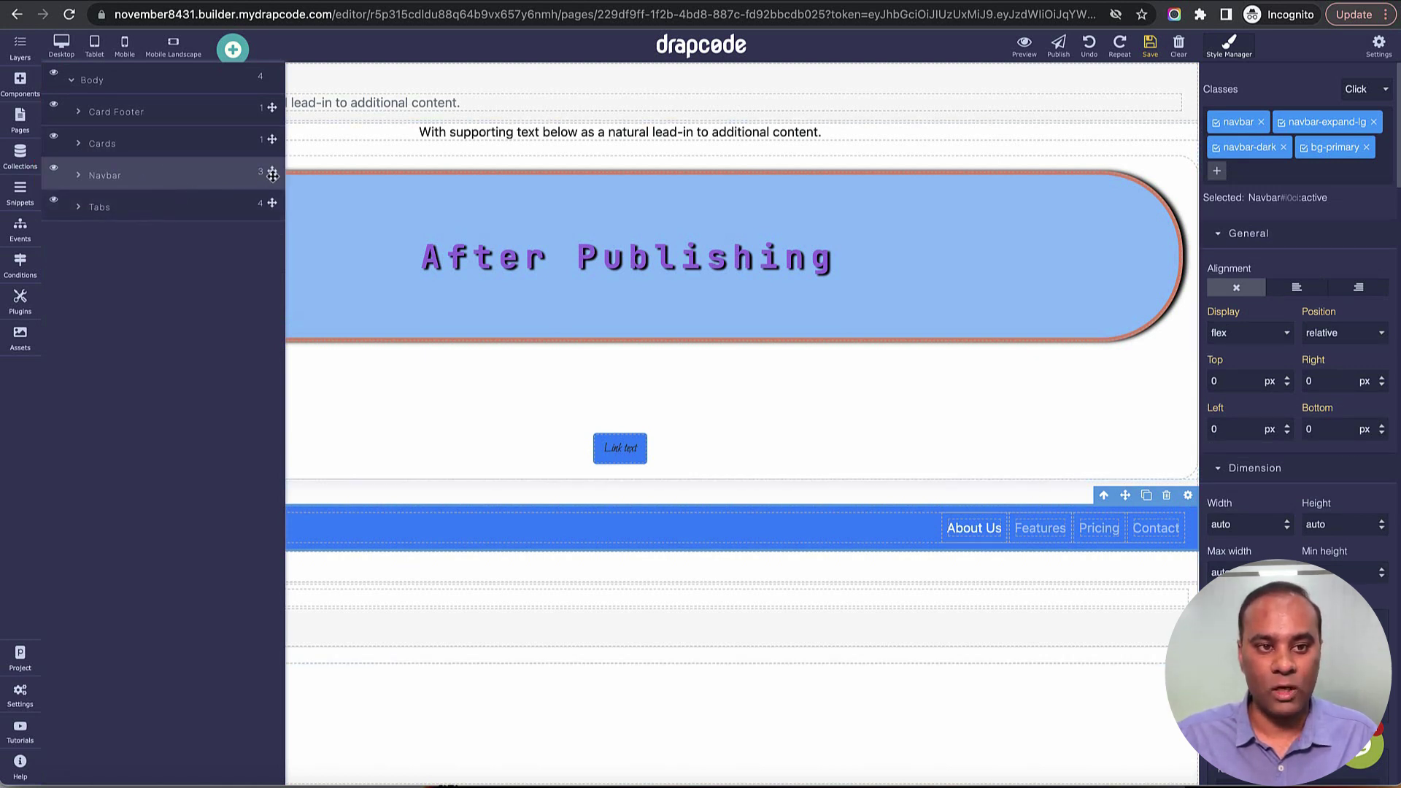
drag(270, 172, 264, 81)
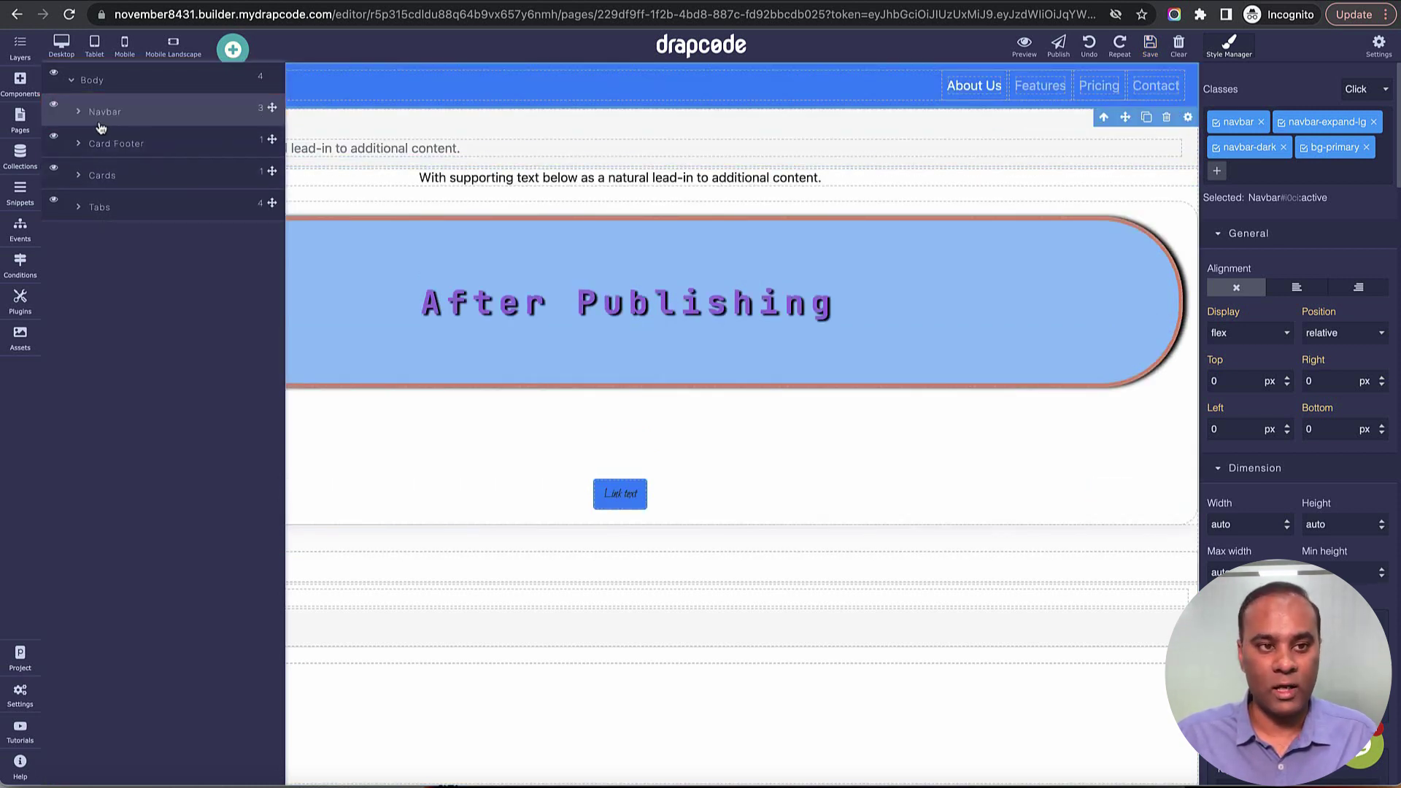
Expand Navbar, Navbar Container and Navbar Navigation to list four Navigation Items, selecting Features
click(79, 112)
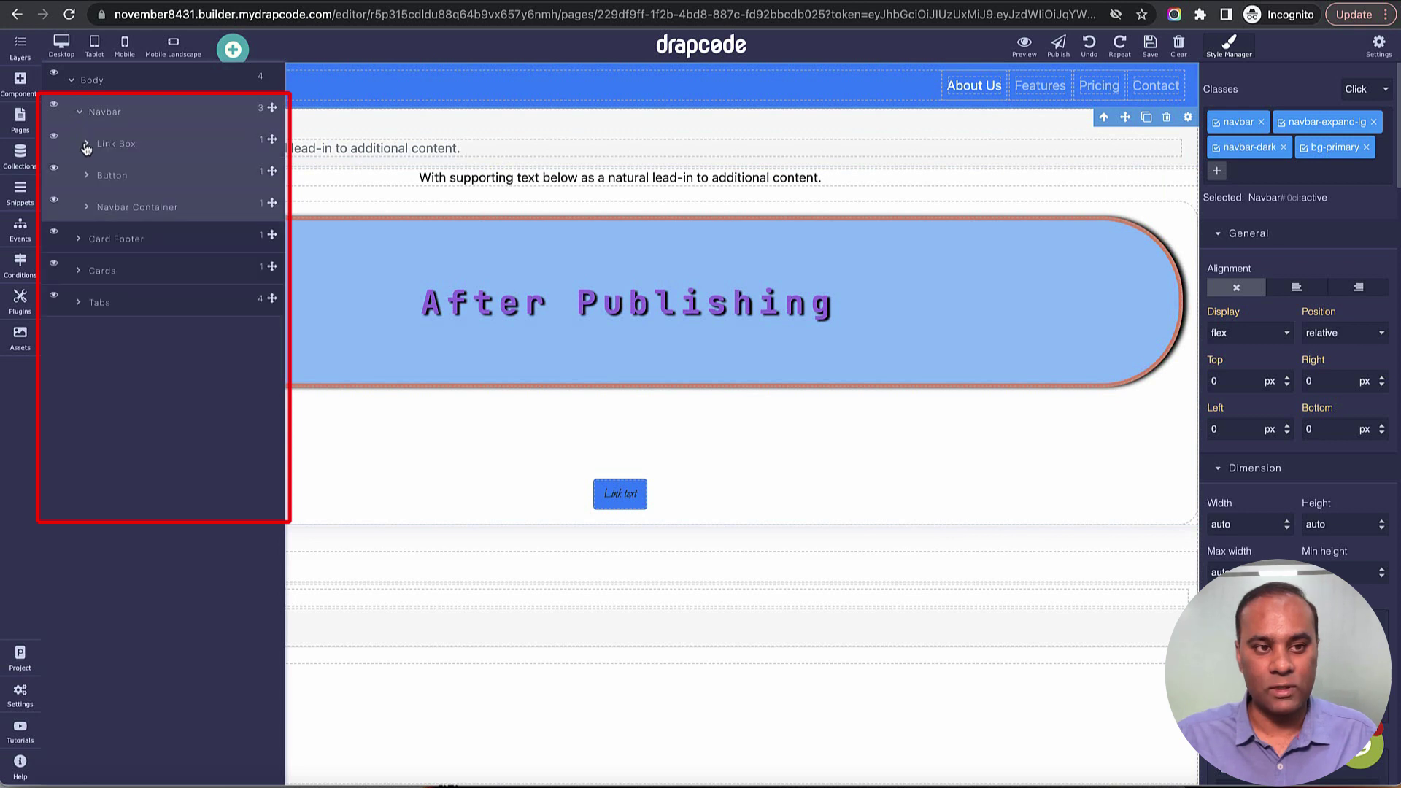
click(134, 150)
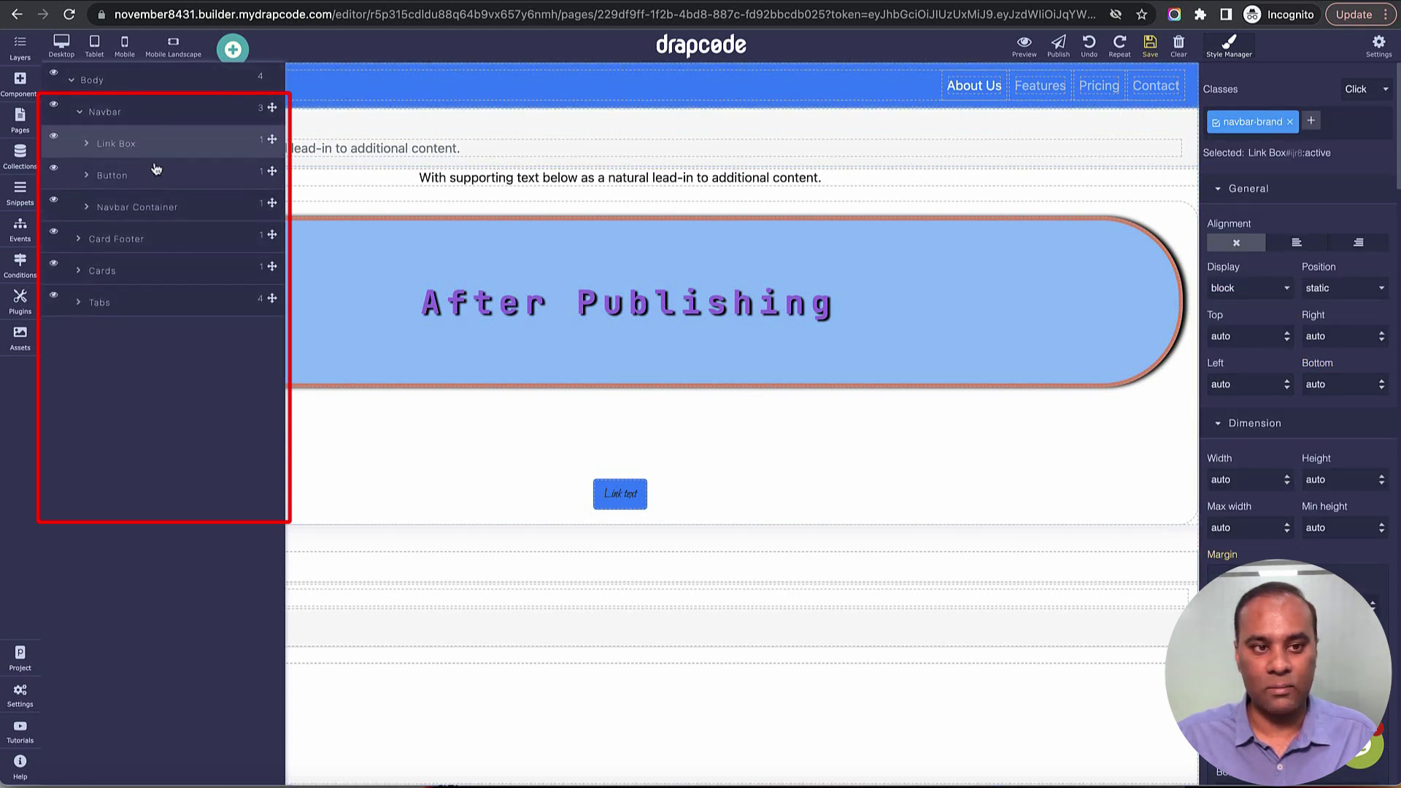
click(154, 179)
click(144, 209)
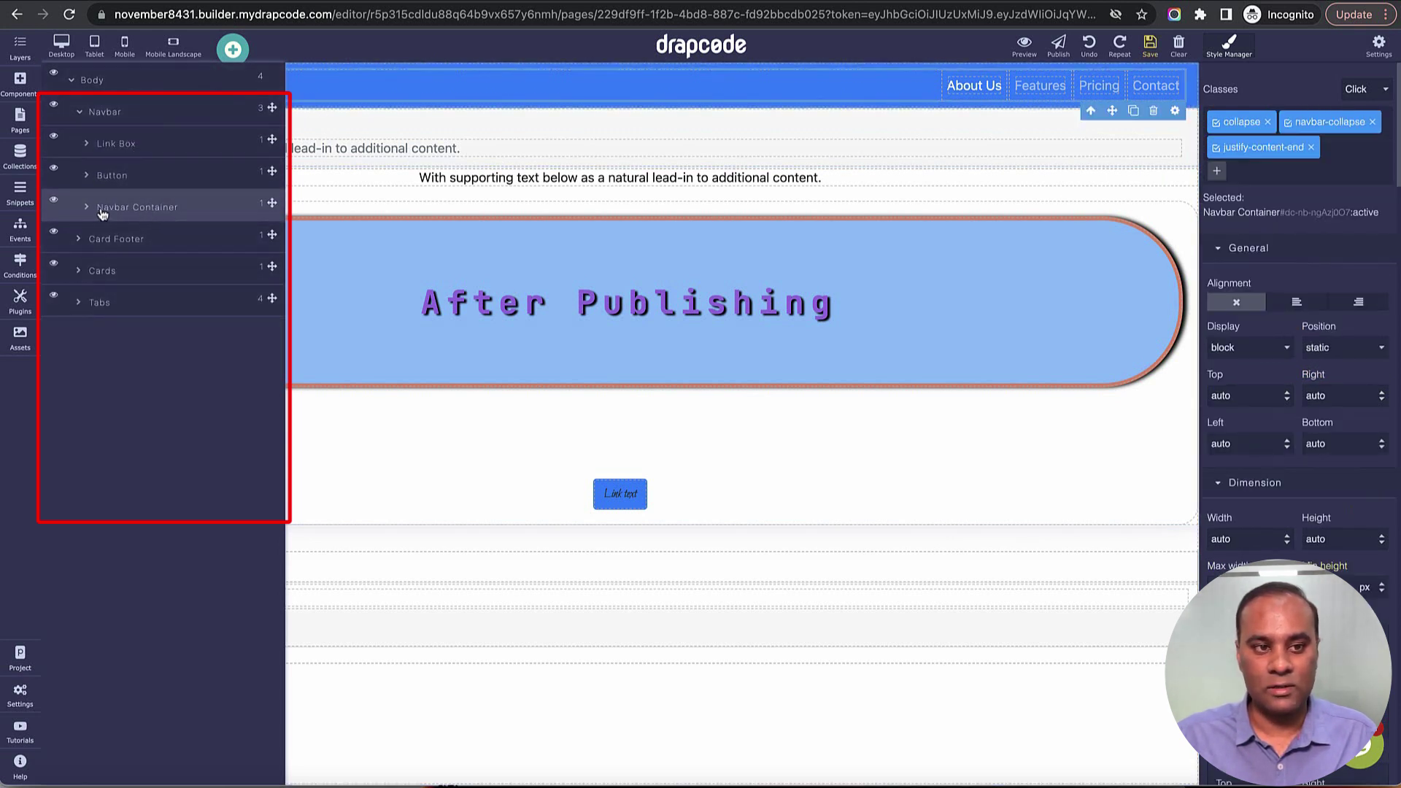
click(85, 209)
click(153, 233)
click(96, 238)
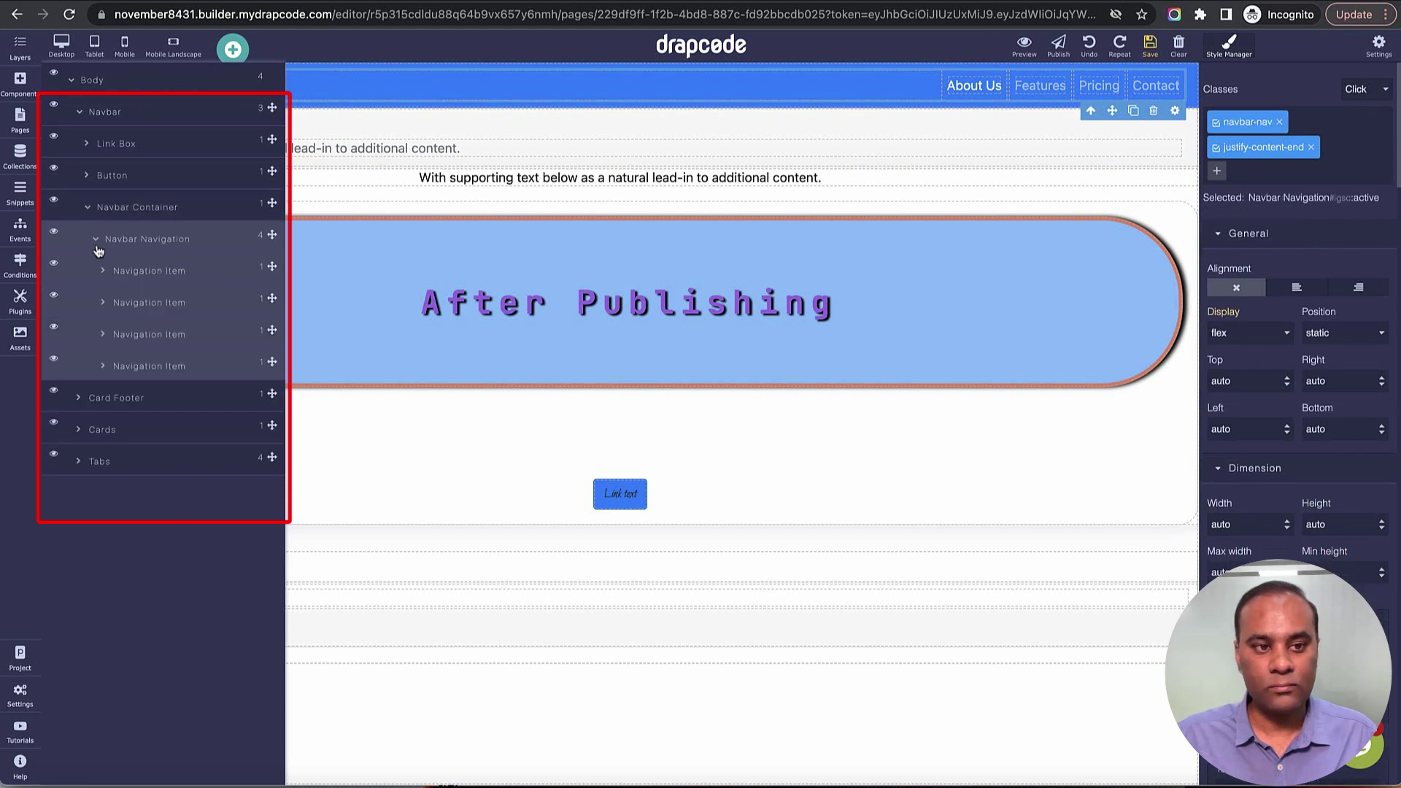
click(170, 272)
click(172, 299)
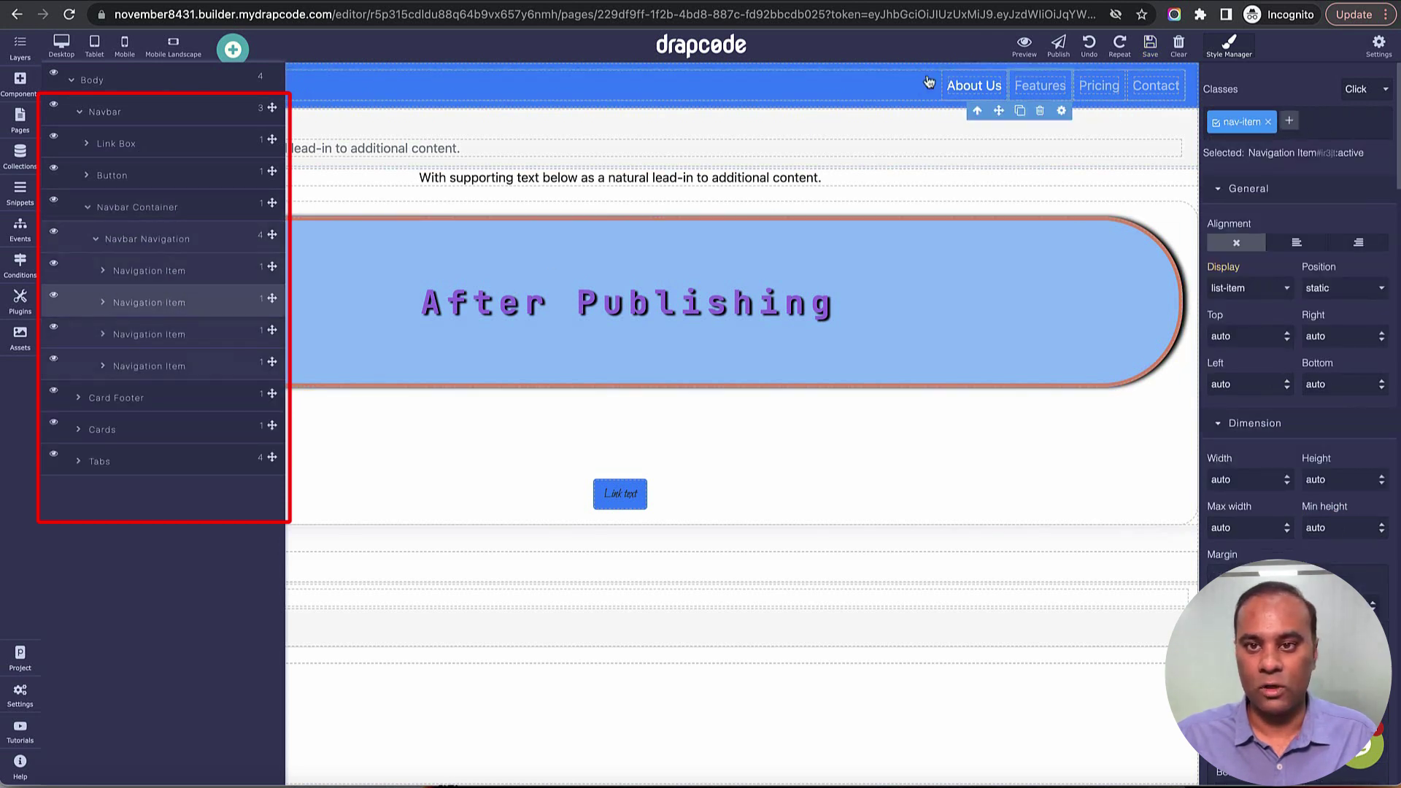
click(1170, 106)
drag(1112, 110, 937, 91)
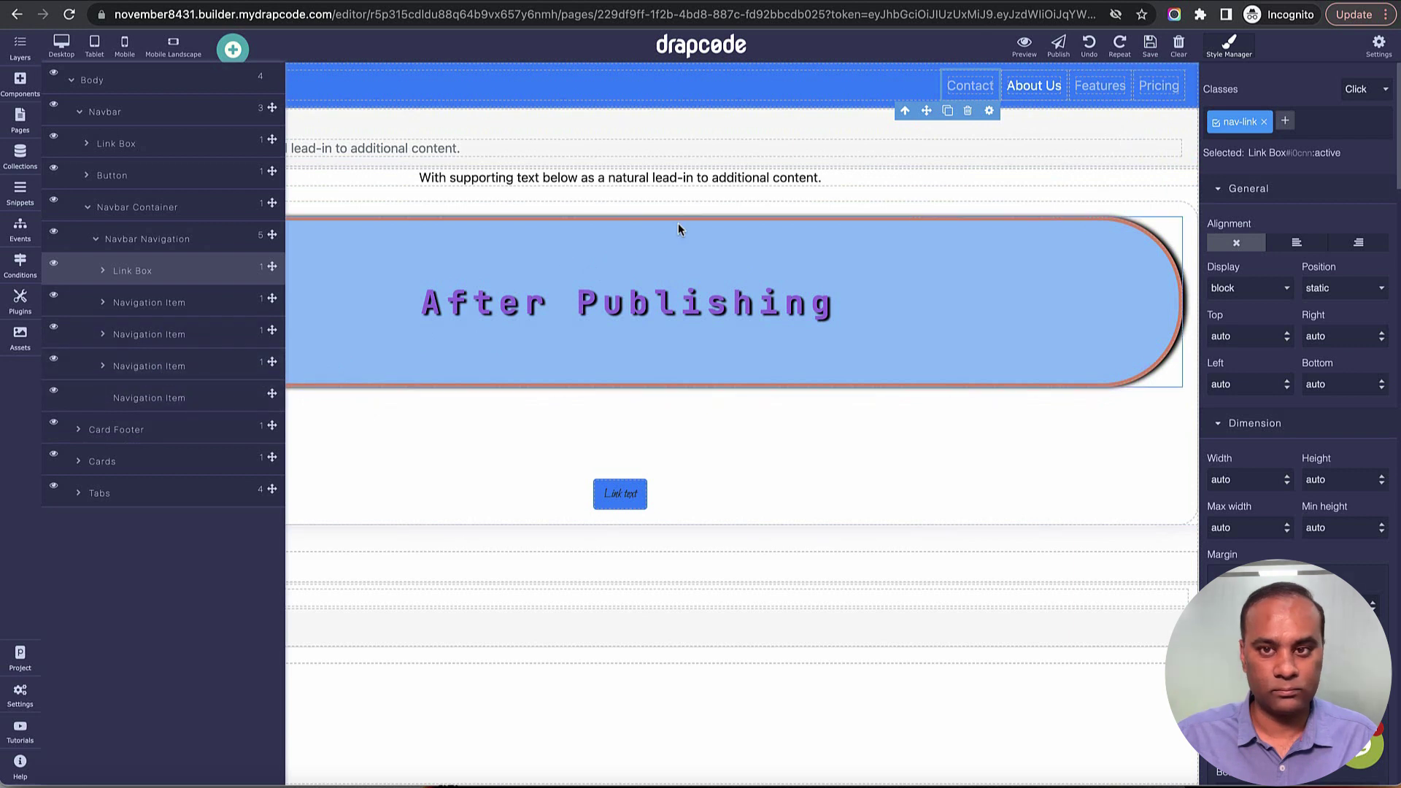
click(1088, 46)
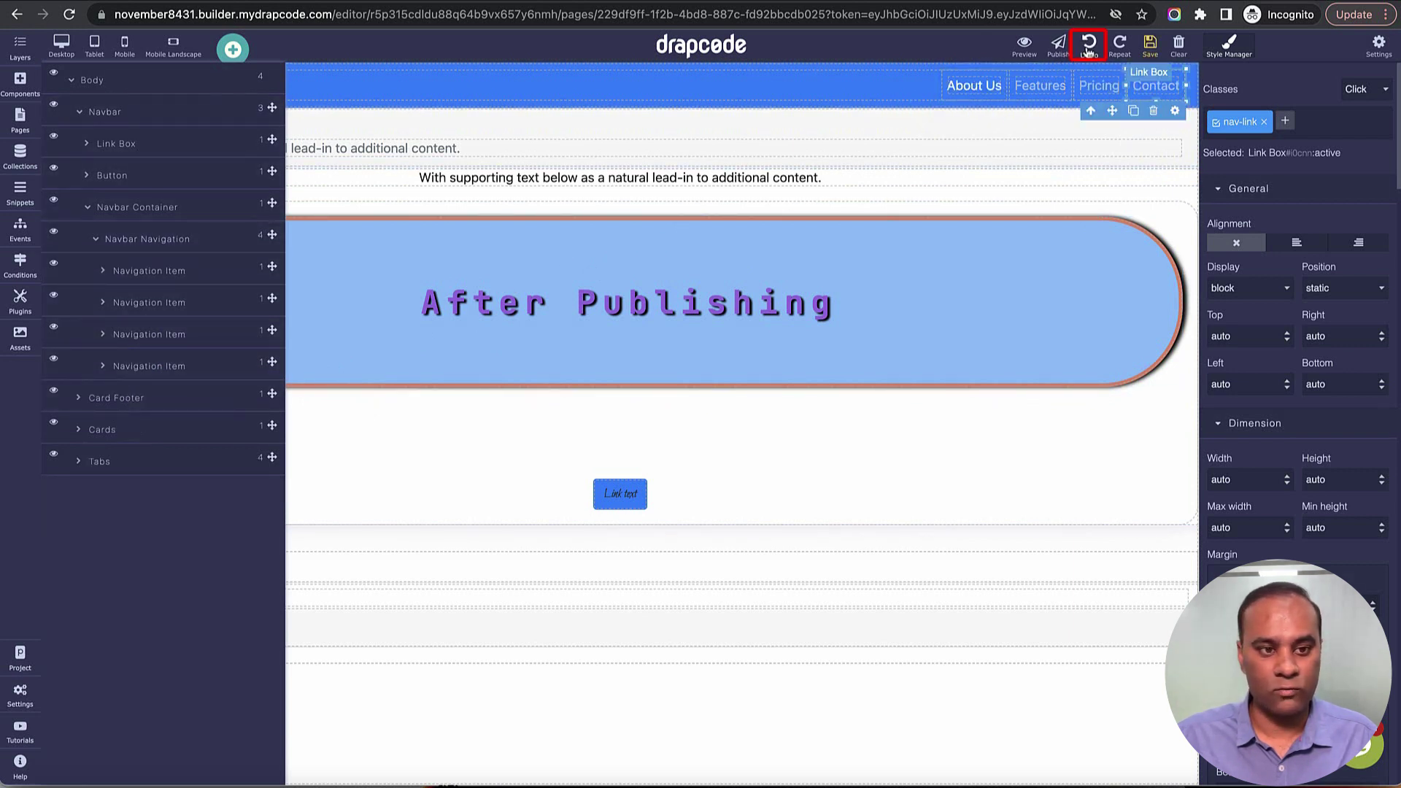
click(1091, 112)
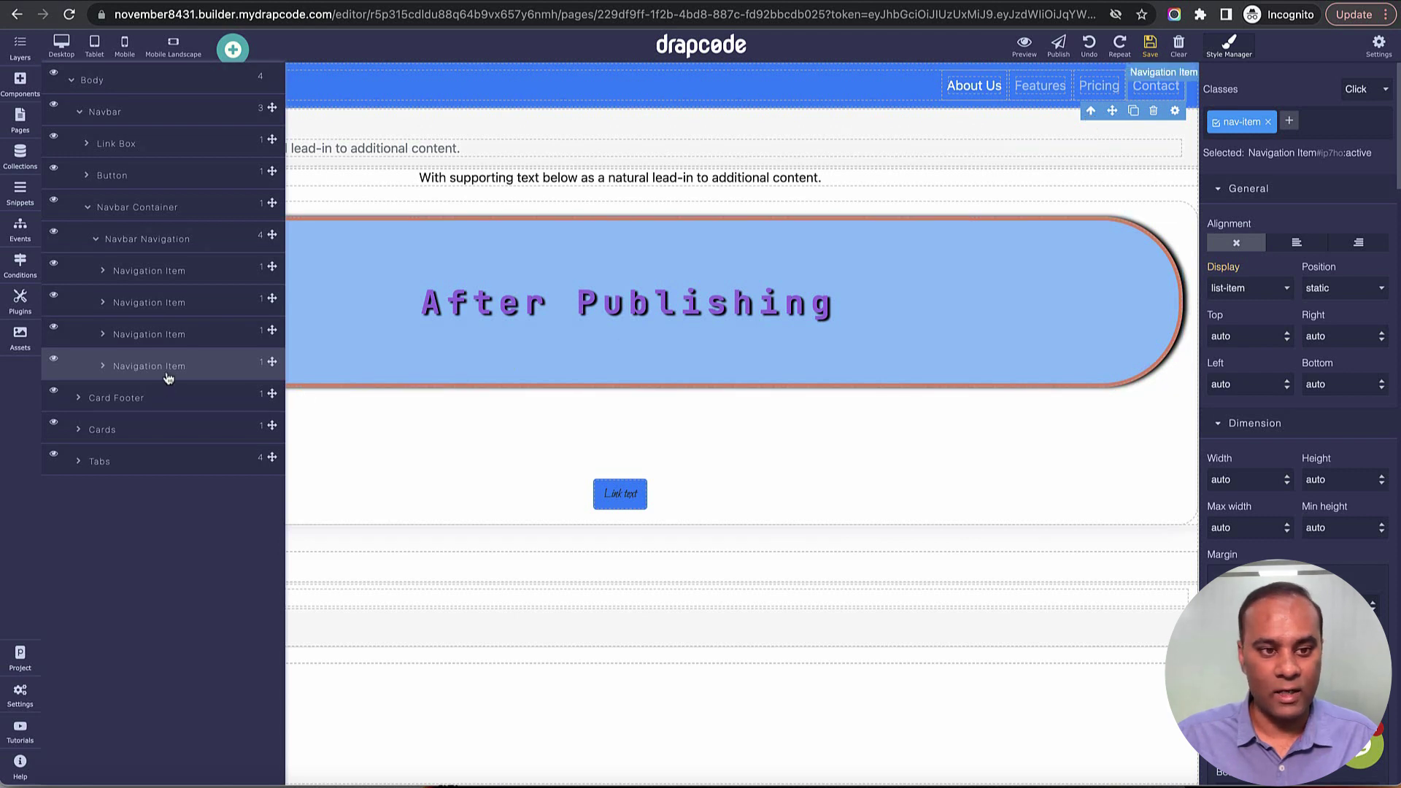
Move Contact to the front of the navbar and Pricing to second, then select About Us
click(1091, 111)
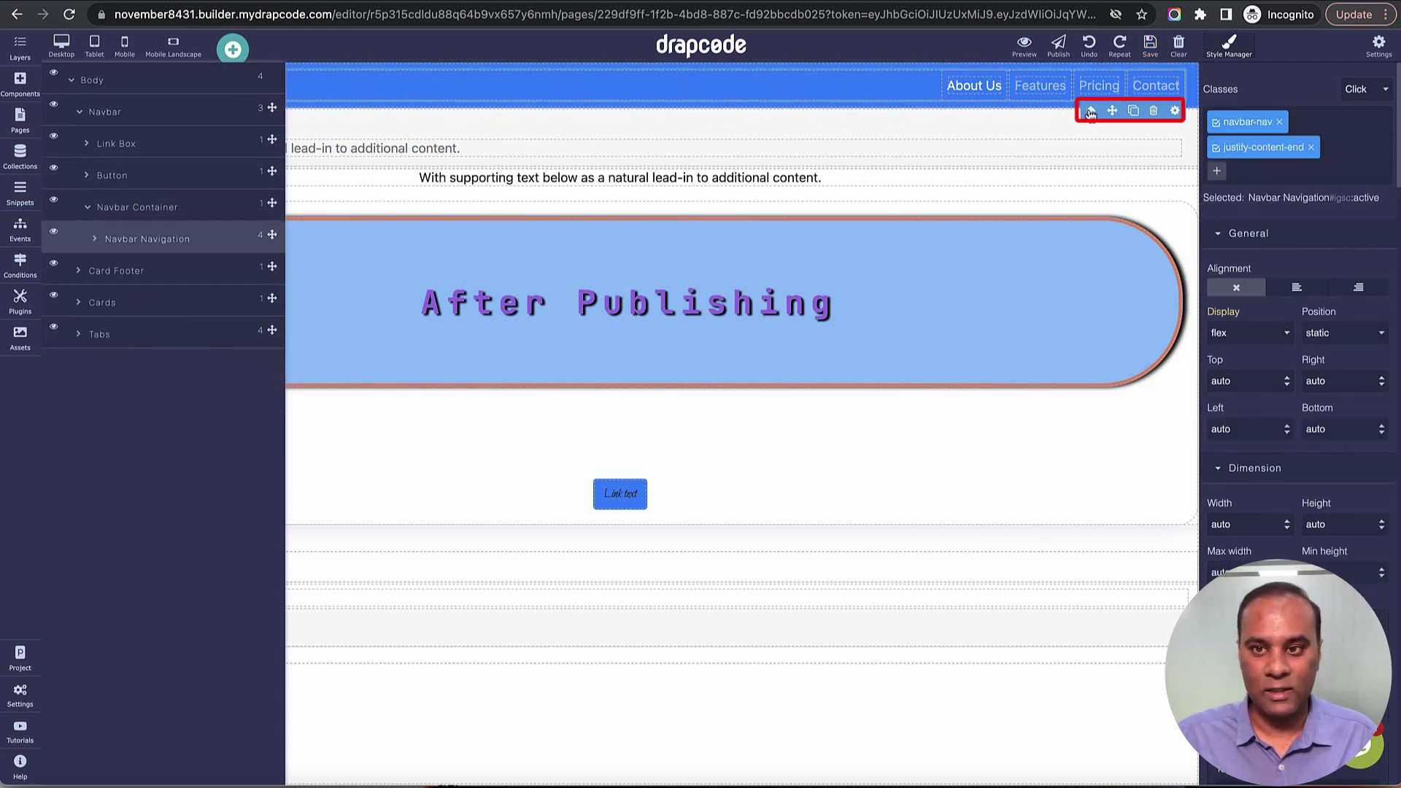
click(95, 240)
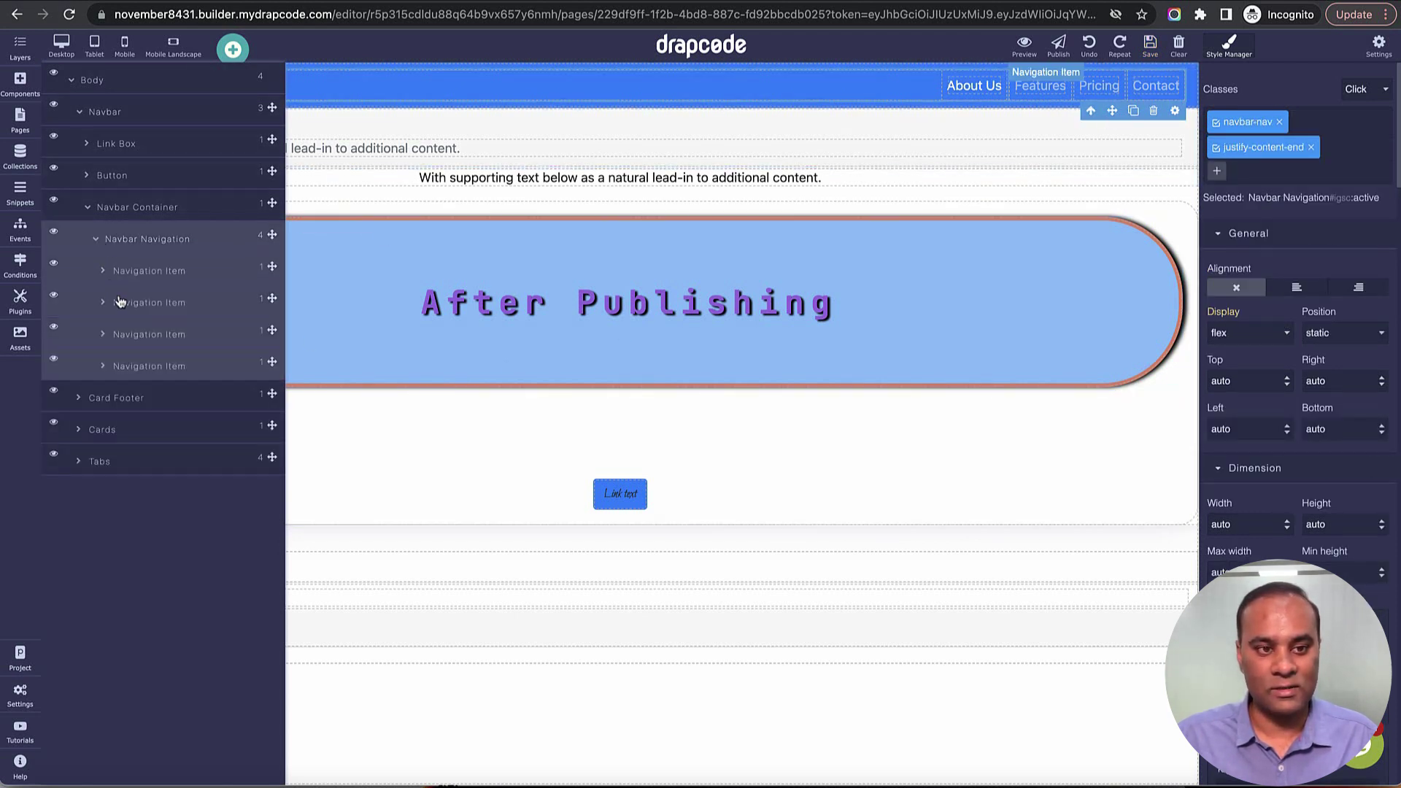
click(147, 365)
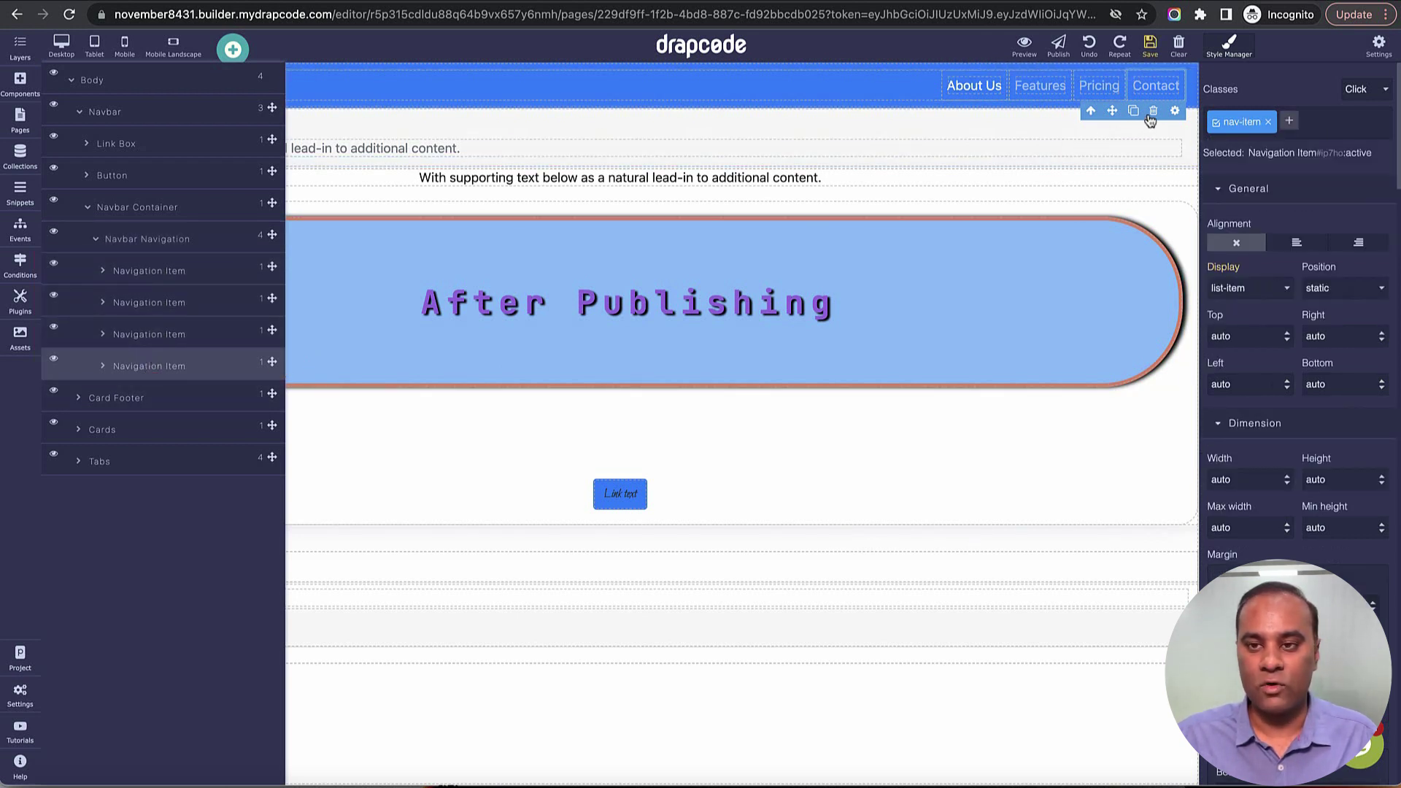
drag(1114, 116, 937, 97)
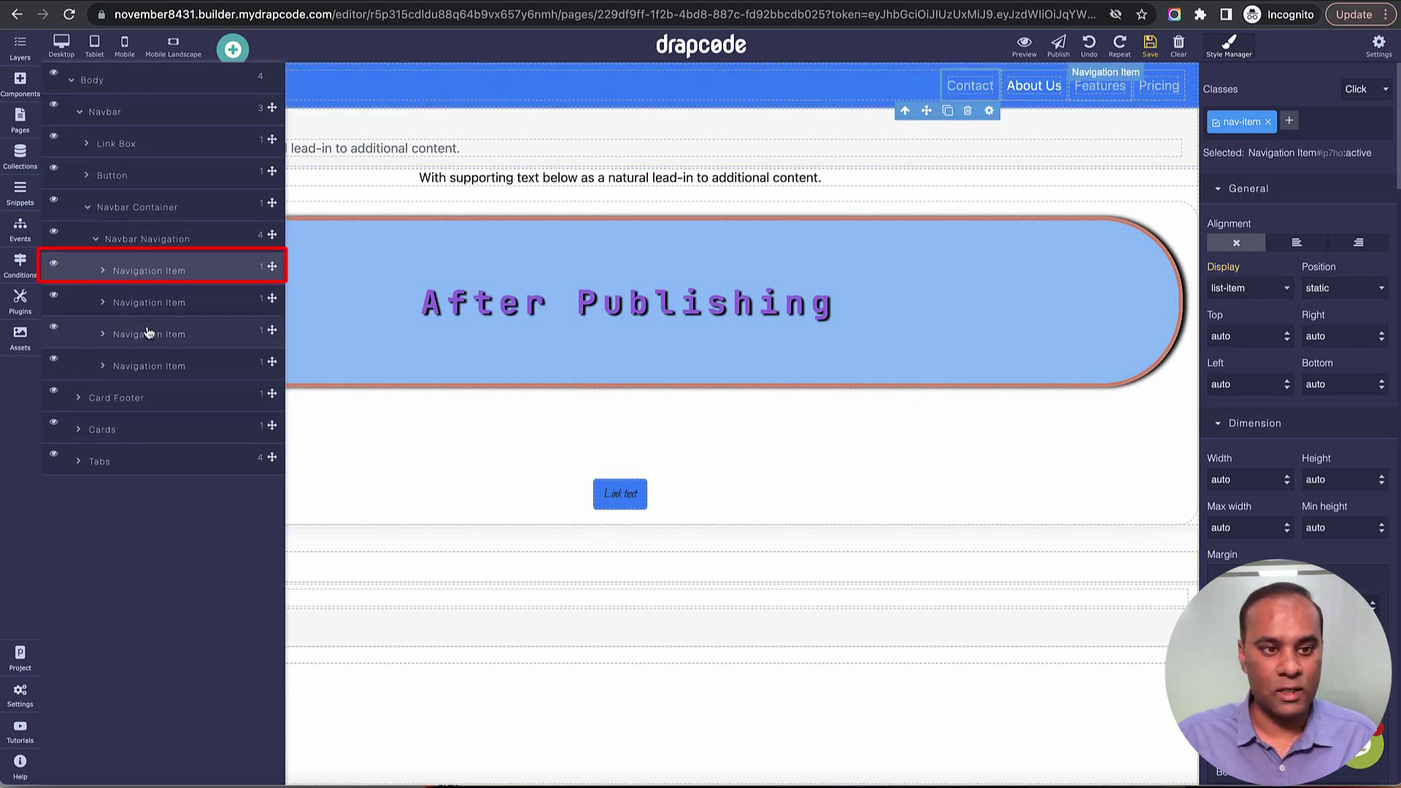
mouse_move(270, 365)
mouse_down()
mouse_move(282, 303)
mouse_move(270, 388)
mouse_up()
click(243, 342)
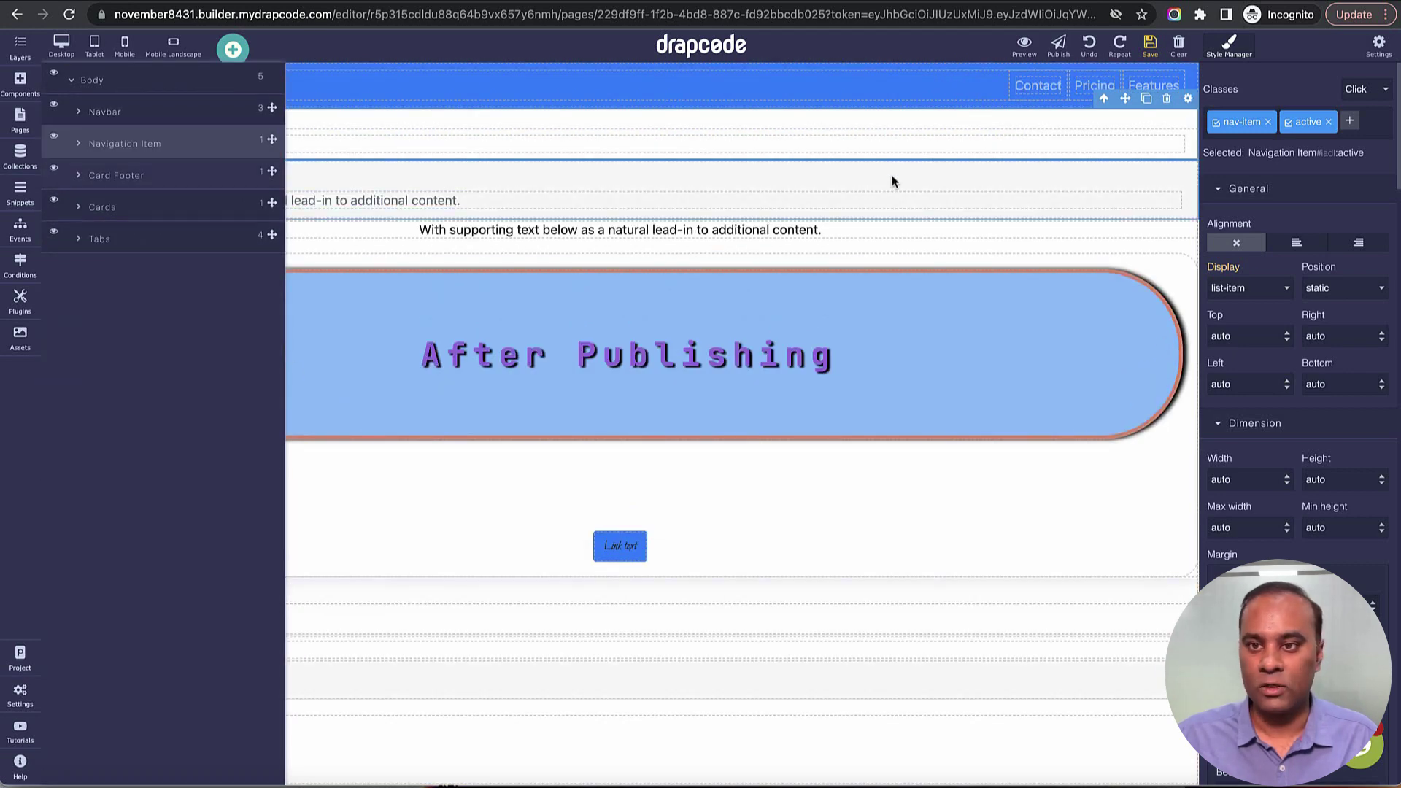
Undo About Us leaving the navbar, then drag its Navigation Item to the end of the menu
click(1088, 46)
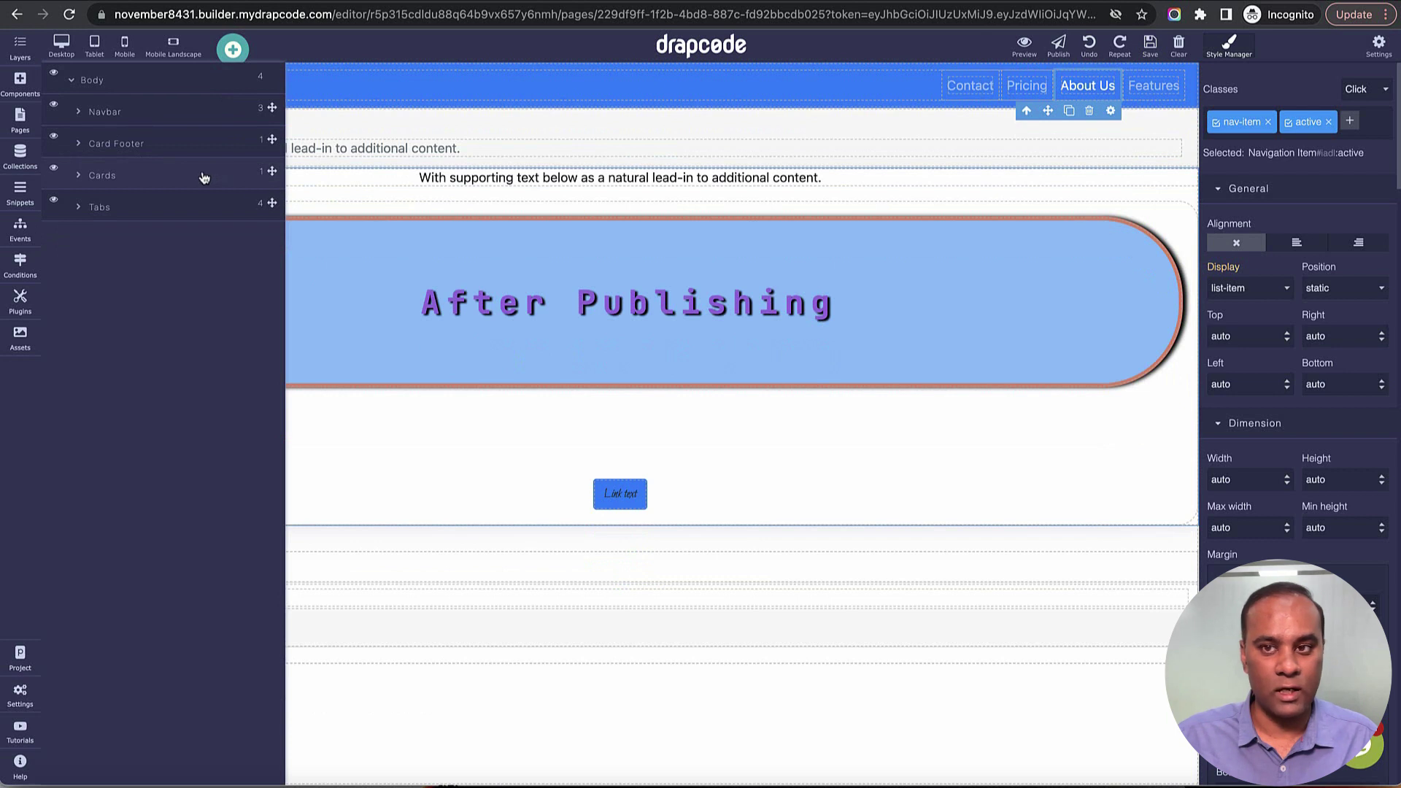
click(1077, 91)
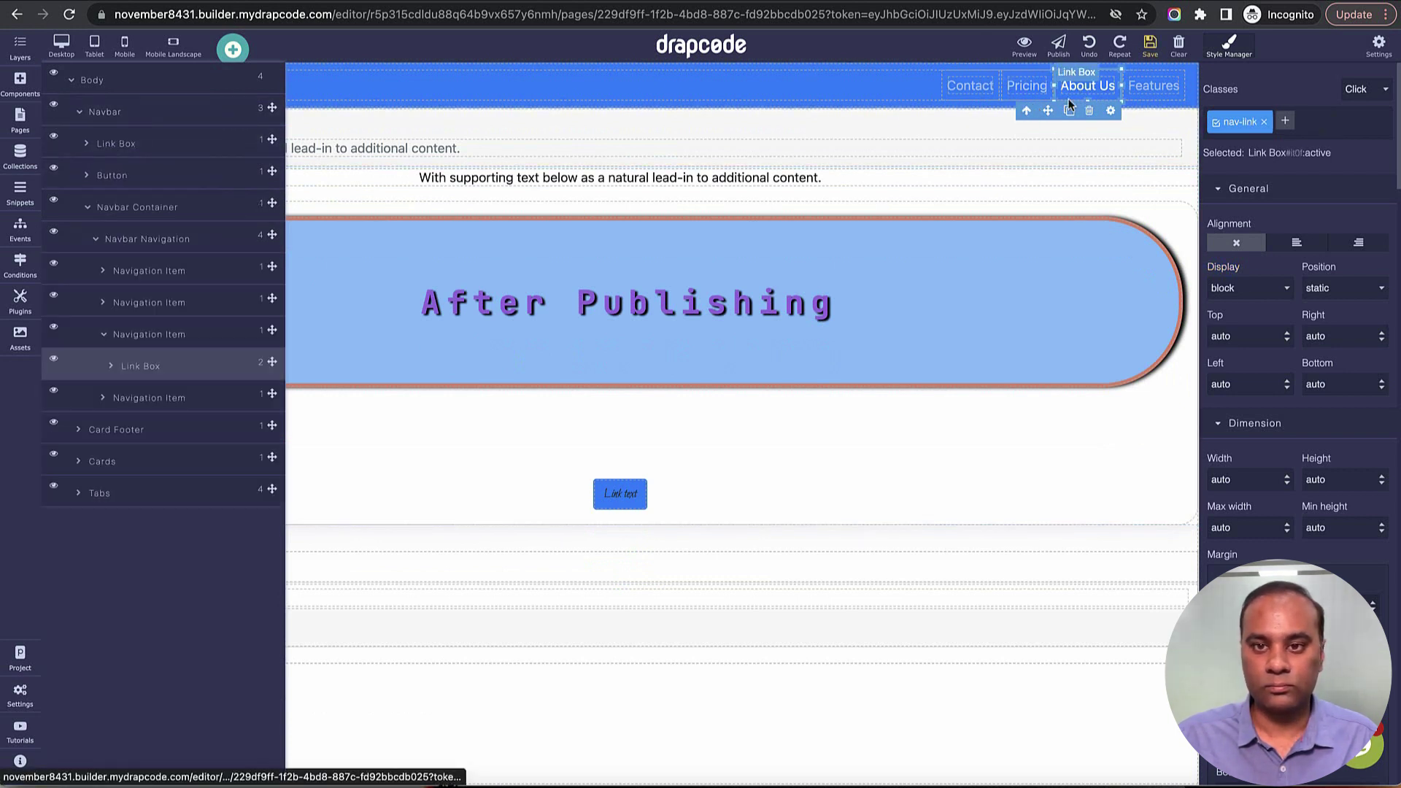
click(105, 336)
drag(268, 335, 270, 380)
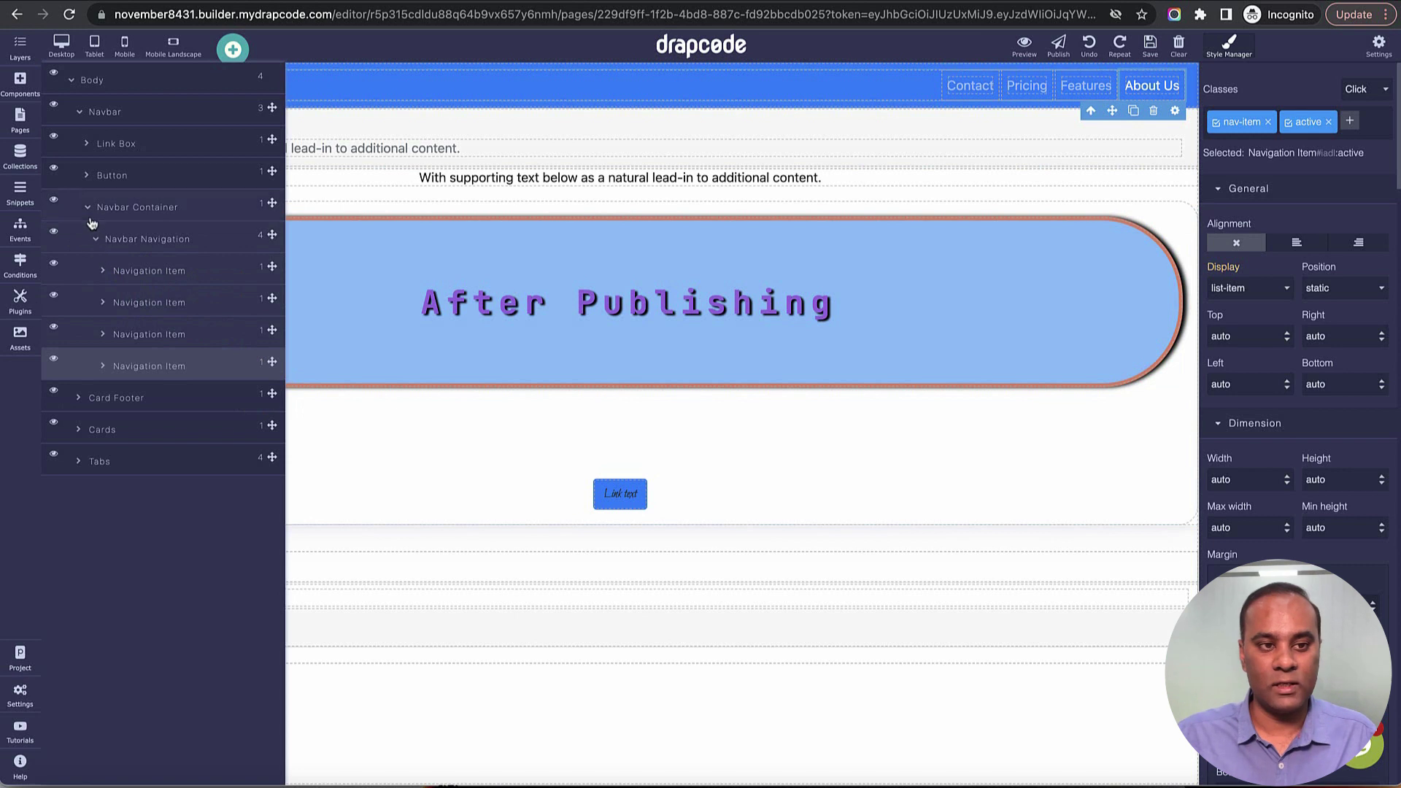
Collapse Navbar Container and Navbar, drag Tabs to just below Navbar, and save the page
click(137, 207)
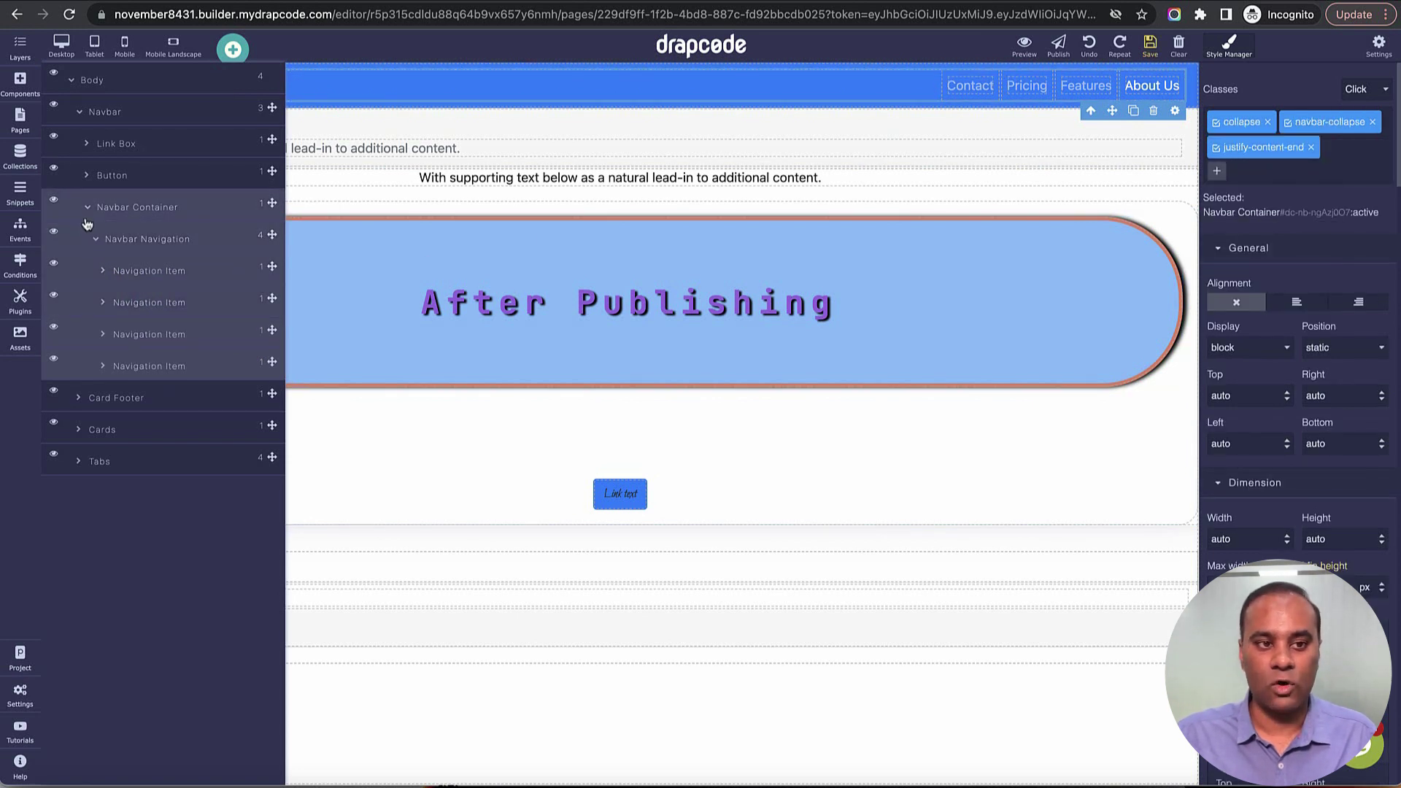
click(87, 207)
click(87, 207)
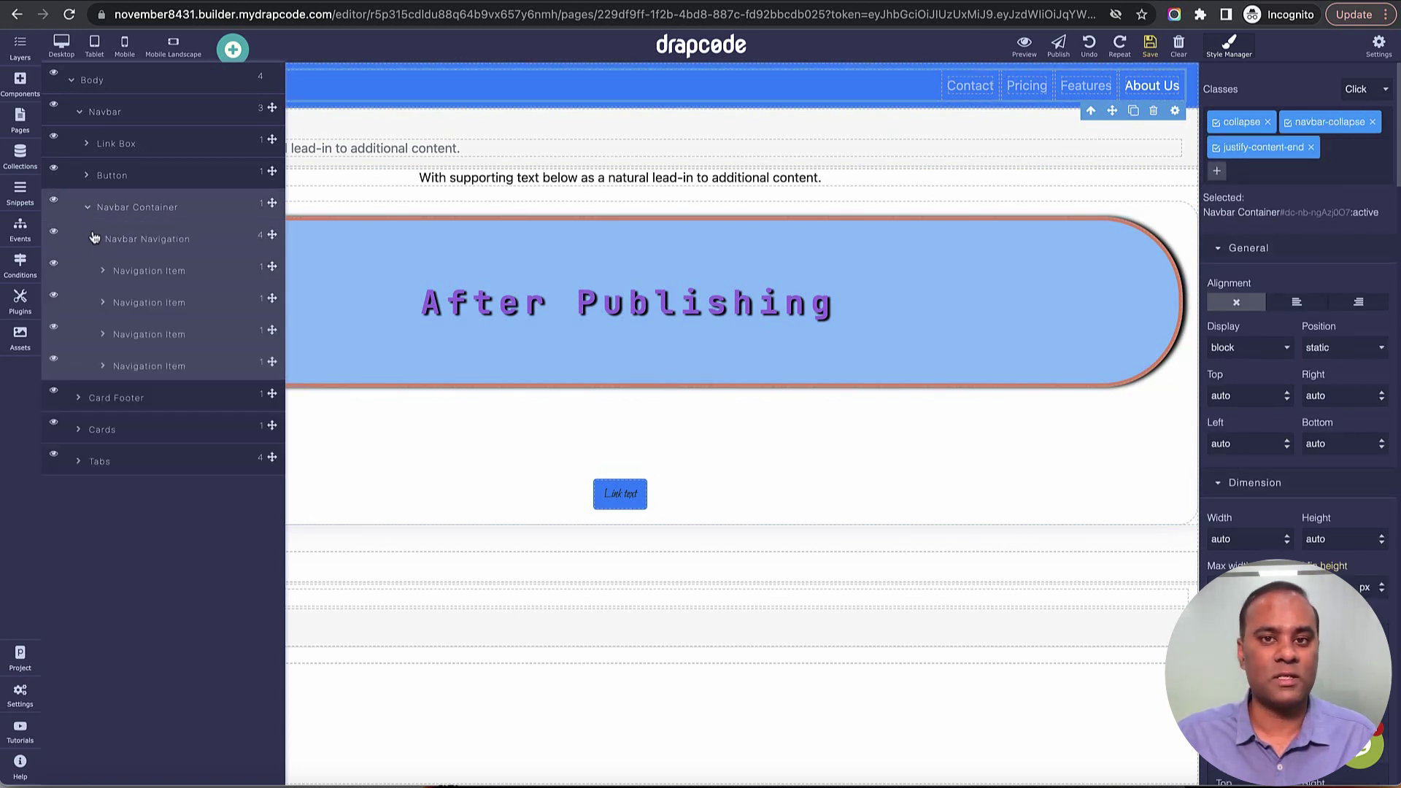
click(88, 208)
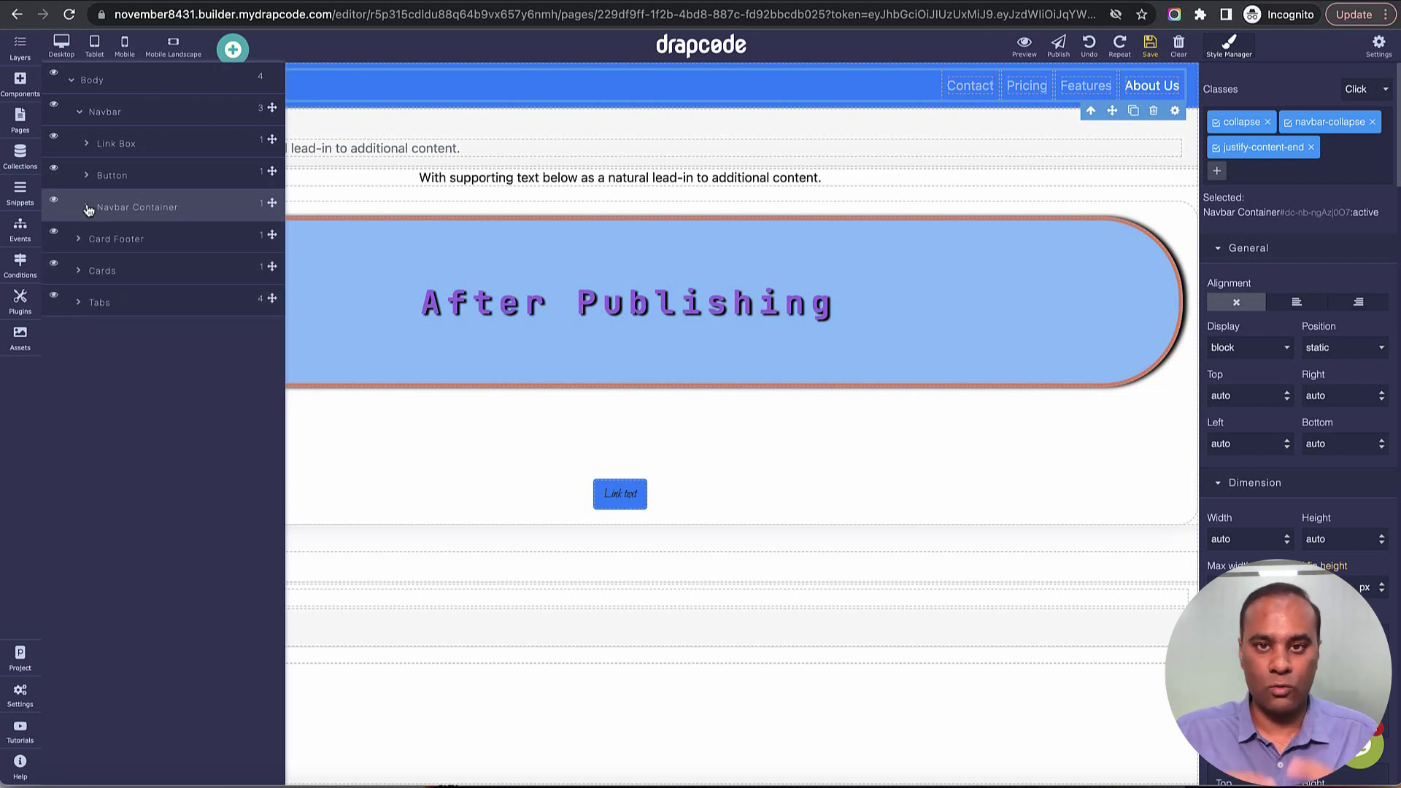
click(81, 114)
drag(273, 204, 270, 132)
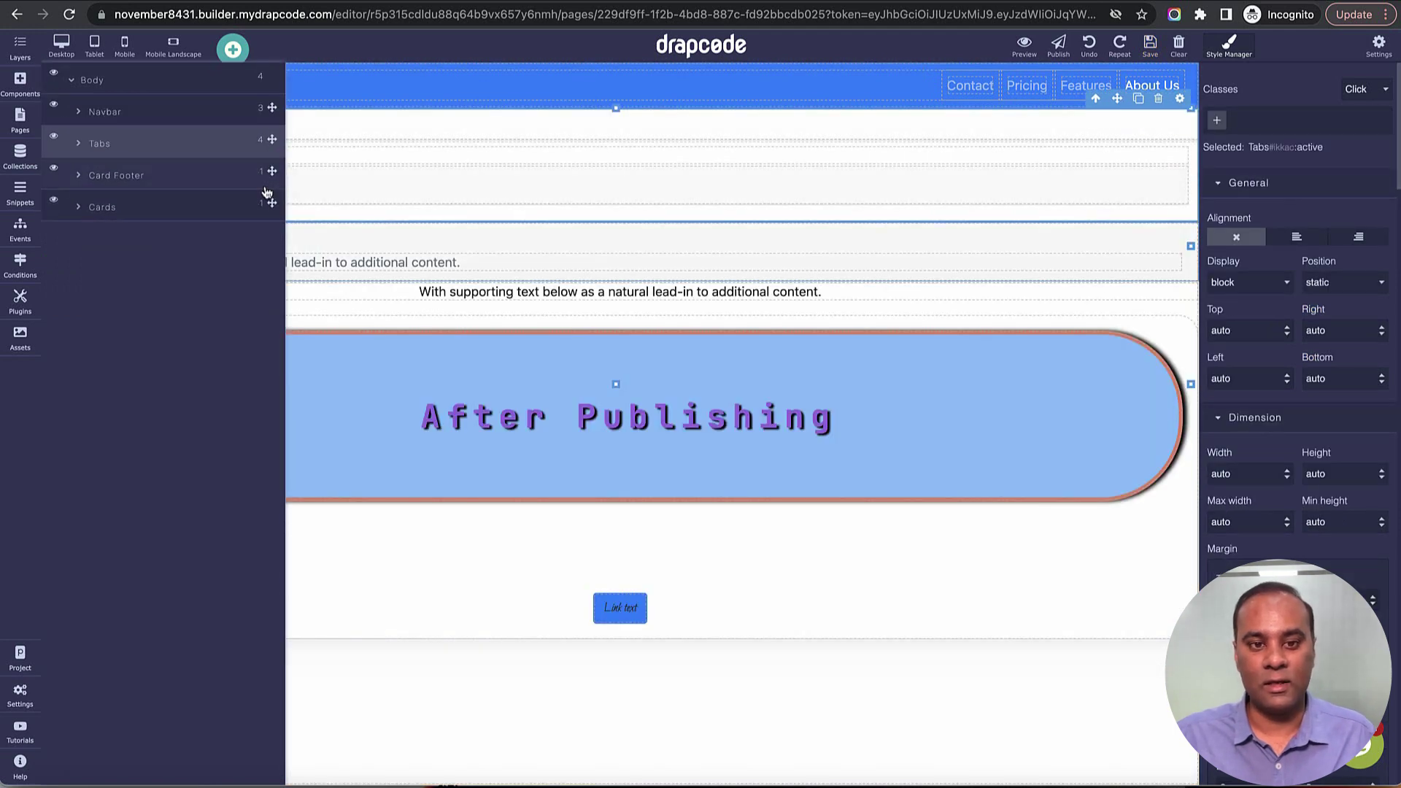
click(1150, 47)
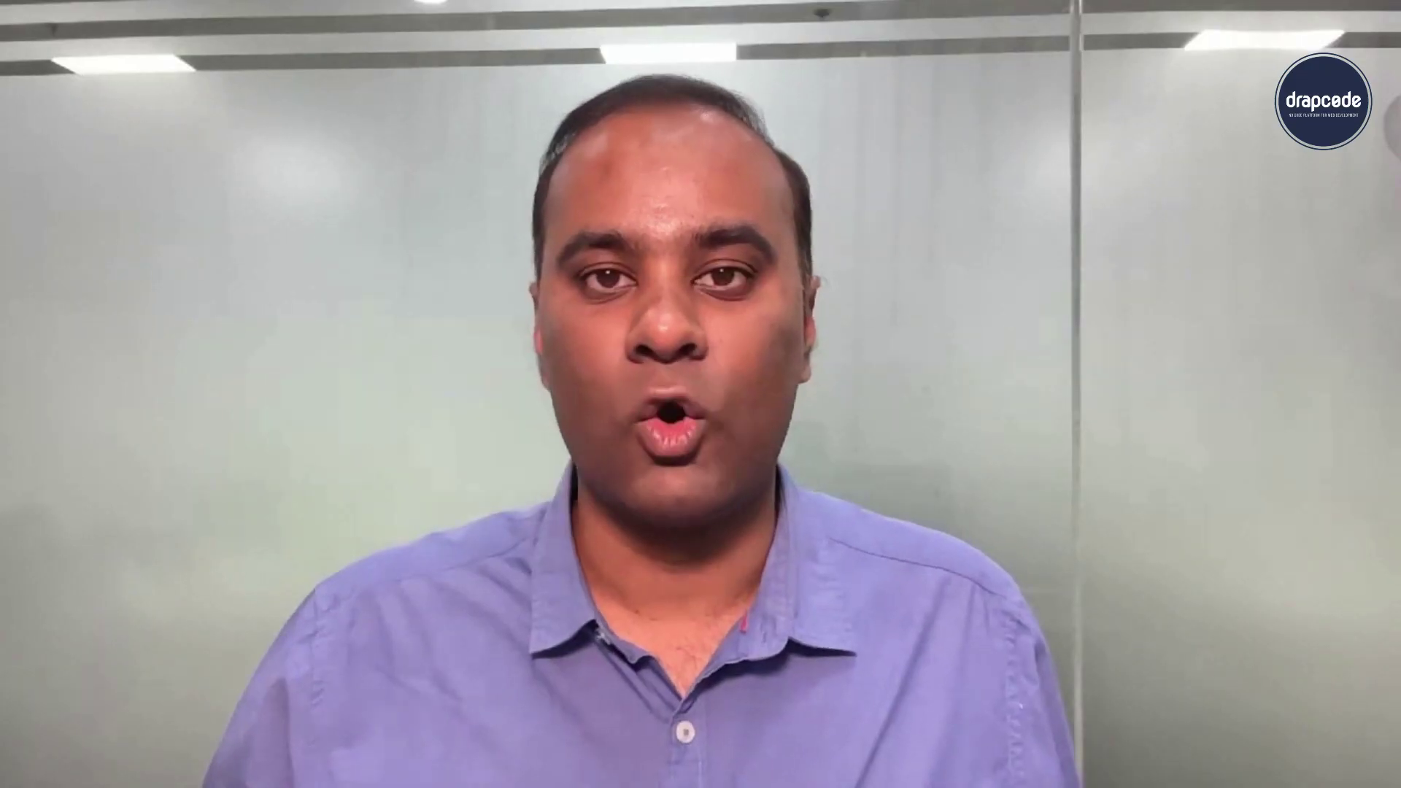